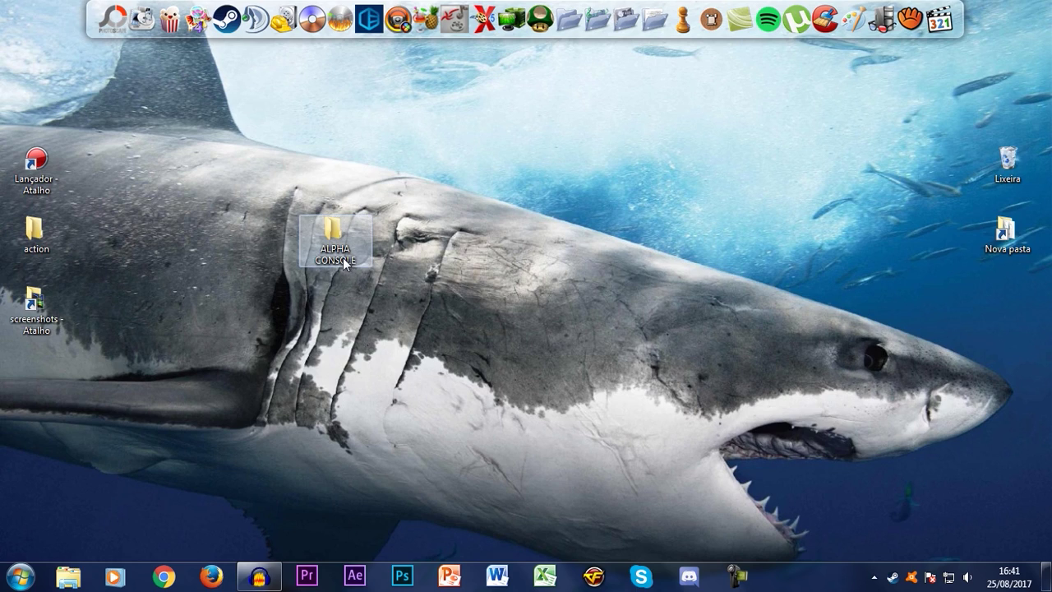
- Extract the AlphaConsole ZIP archive in the ALPHA CONSOLE desktop folder to the same location and open the extracted AlphaConsole folder
double_click(333, 238)
right_click(197, 100)
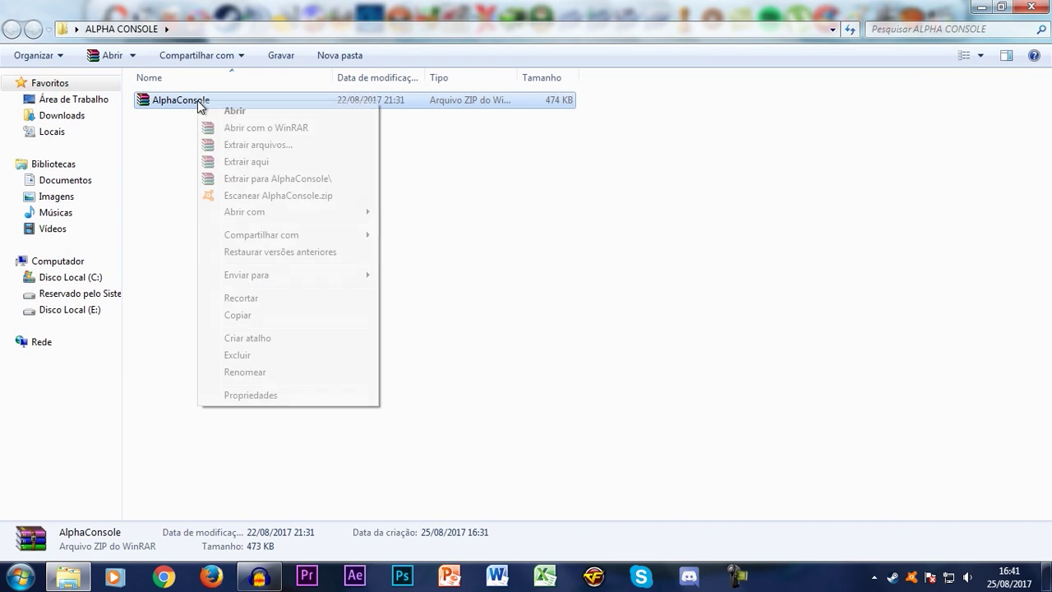
left_click(245, 163)
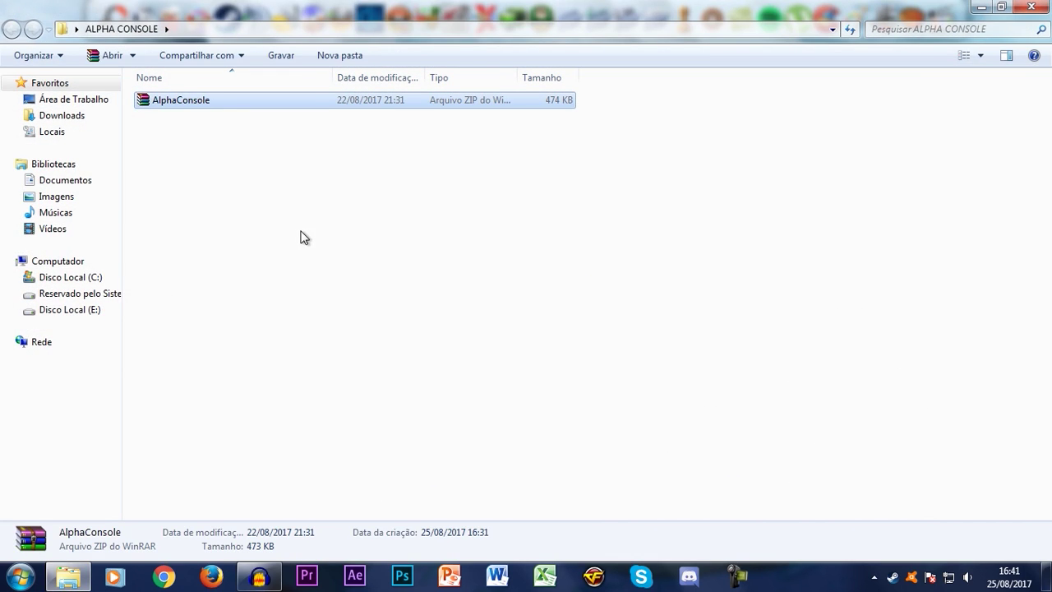
left_click(228, 170)
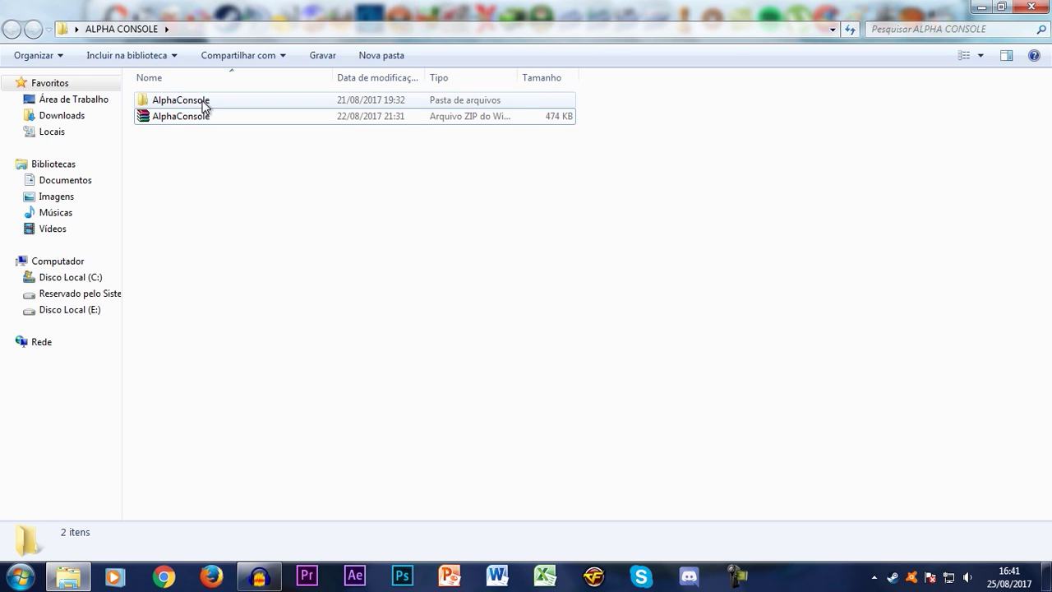
double_click(185, 103)
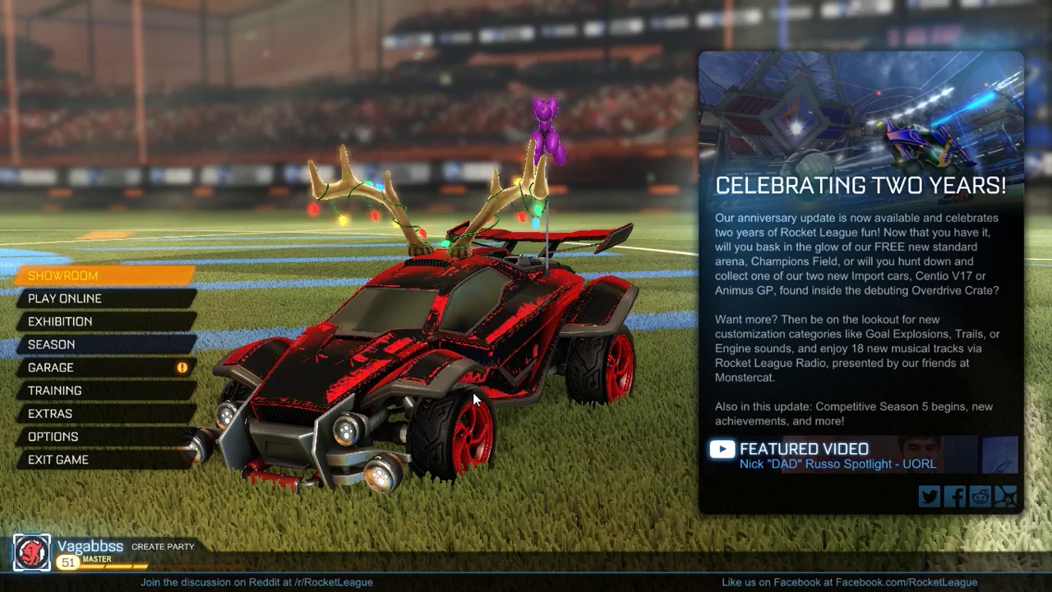
- In Rocket League's garage, compare the Preset 10 car's blue and orange team versions and return to the main menu
left_click(138, 364)
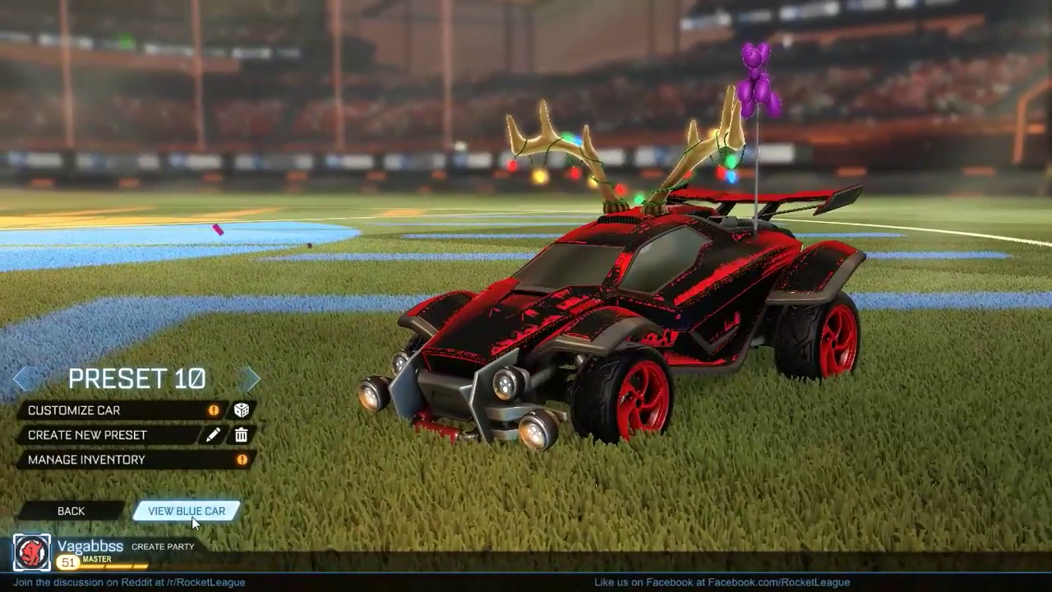
left_click(192, 516)
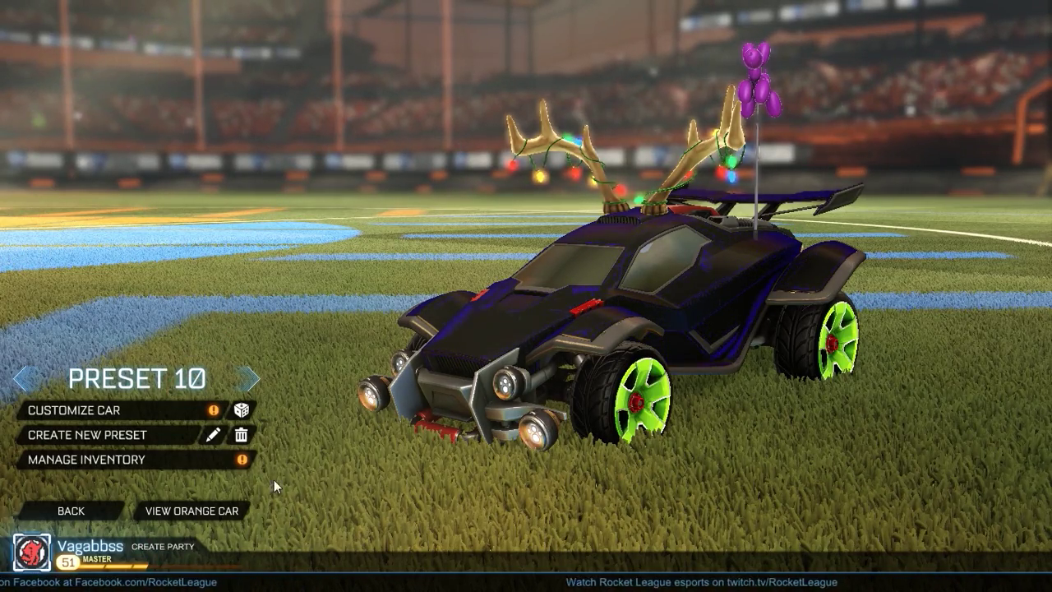
left_click(222, 512)
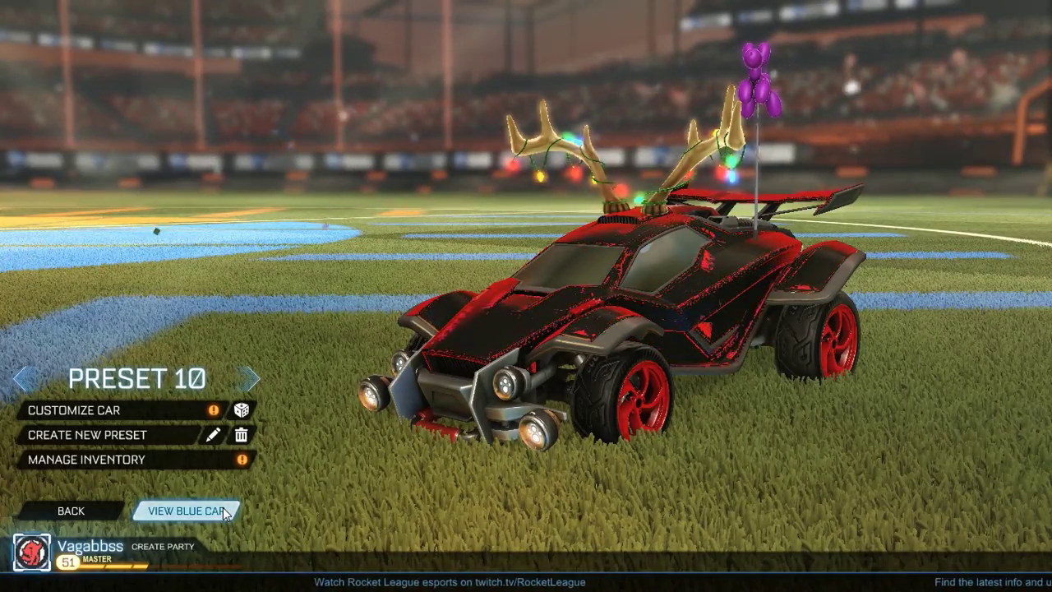
left_click(222, 512)
left_click(86, 504)
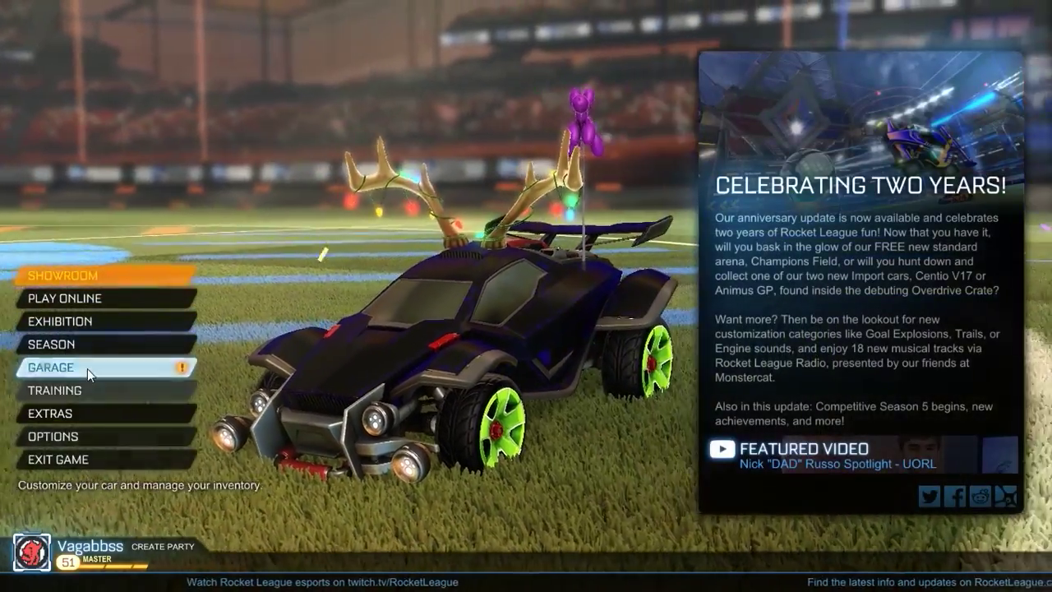
- Open the car customization in the garage and examine the equipped decal, paint finish and wheels
left_click(87, 368)
left_click(91, 409)
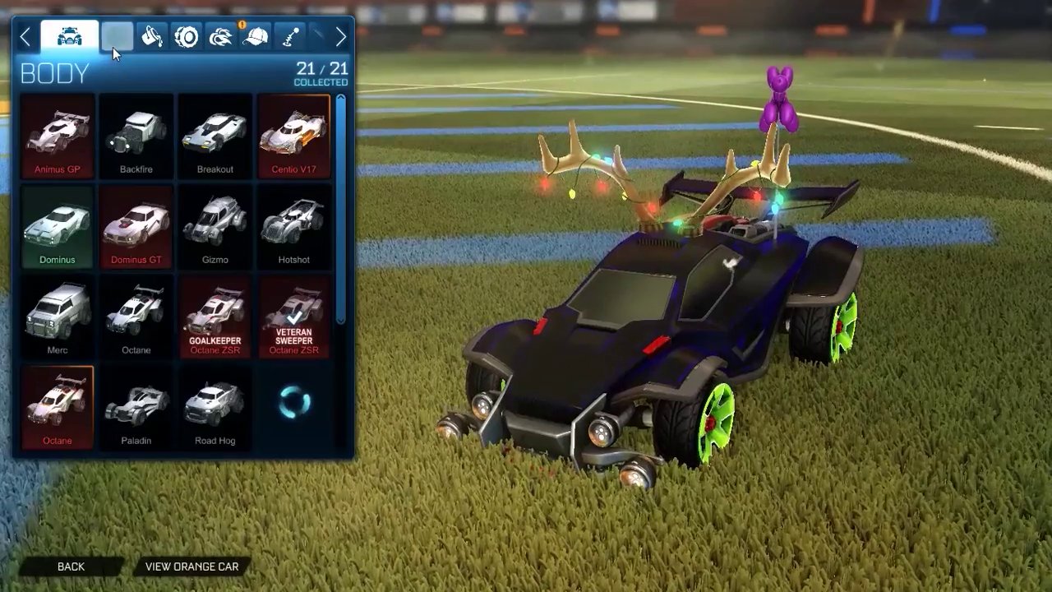
left_click(112, 47)
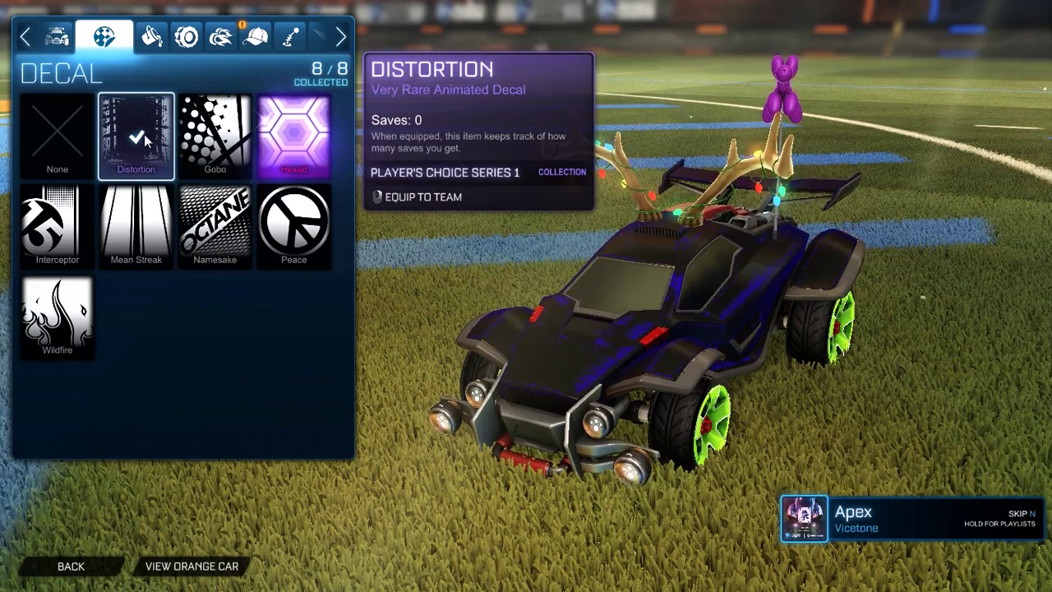
left_click(160, 38)
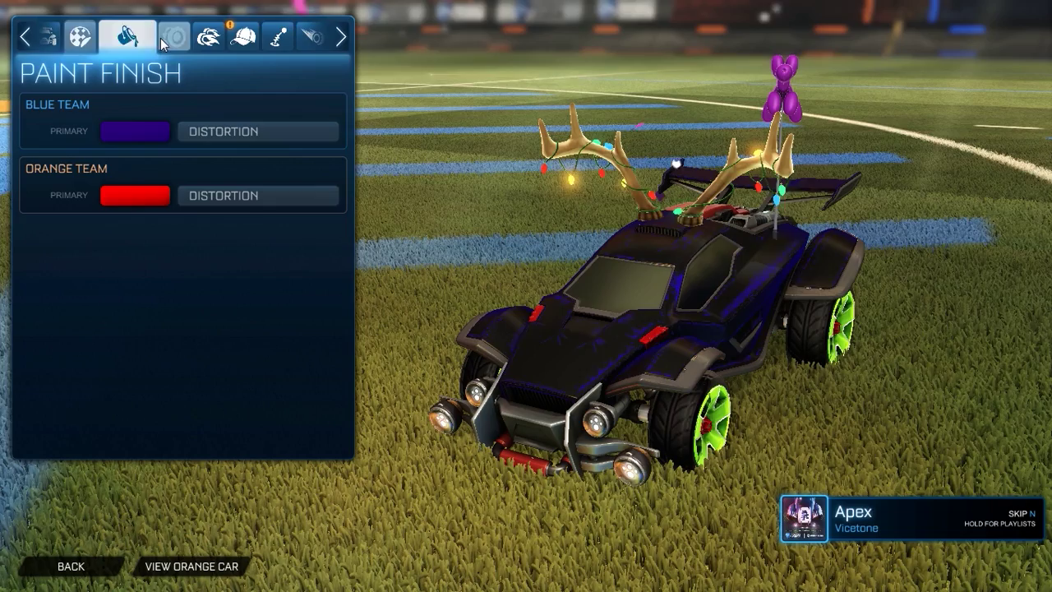
left_click(171, 42)
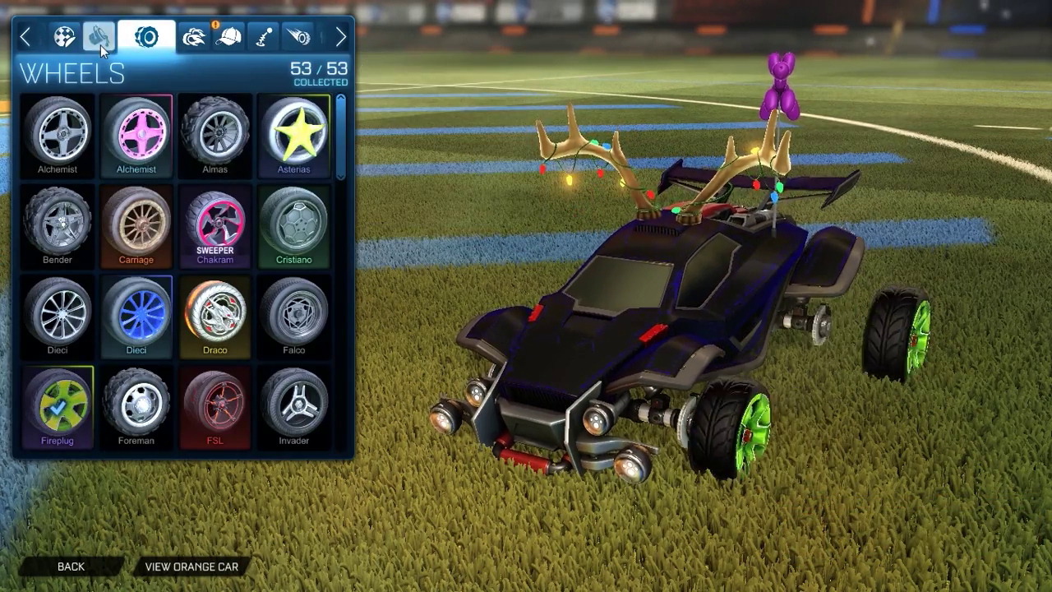
left_click(100, 41)
left_click(170, 42)
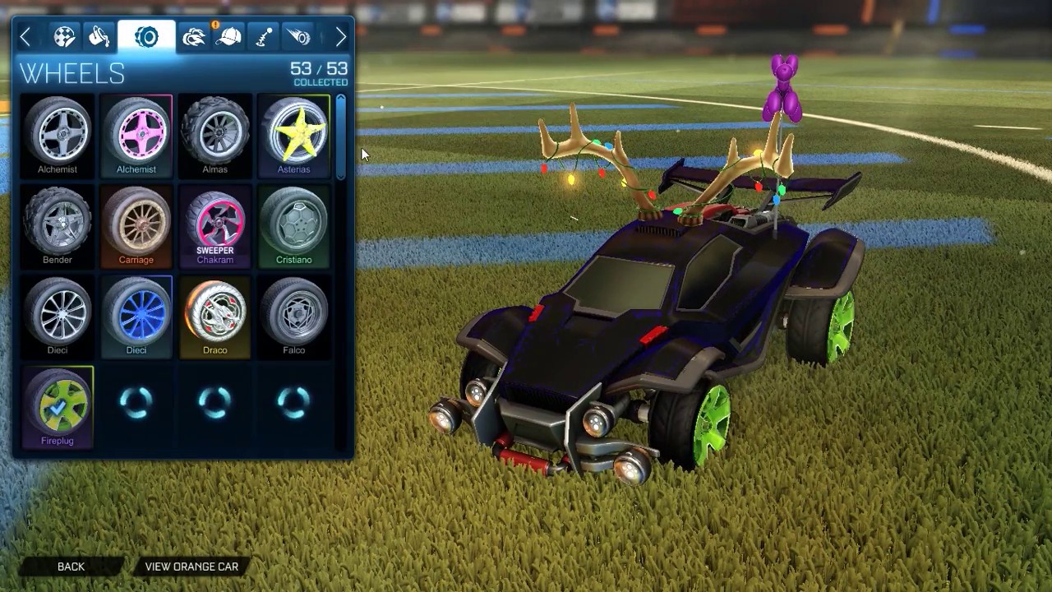
- Examine the car's rocket boost, topper, antenna, trail, engine audio and goal explosion, and return to the main menu
left_click(194, 34)
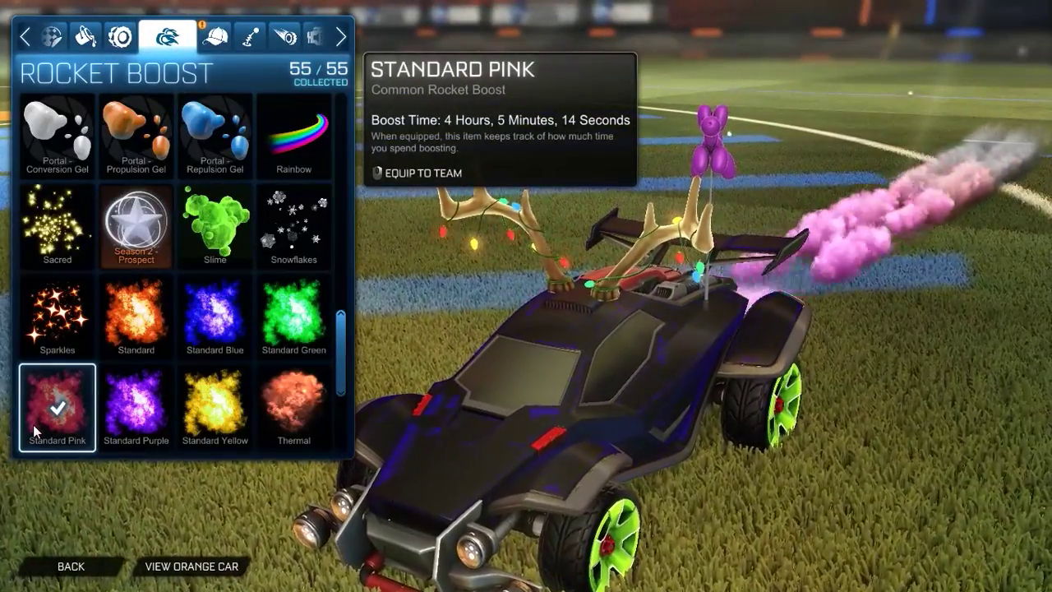
left_click(206, 45)
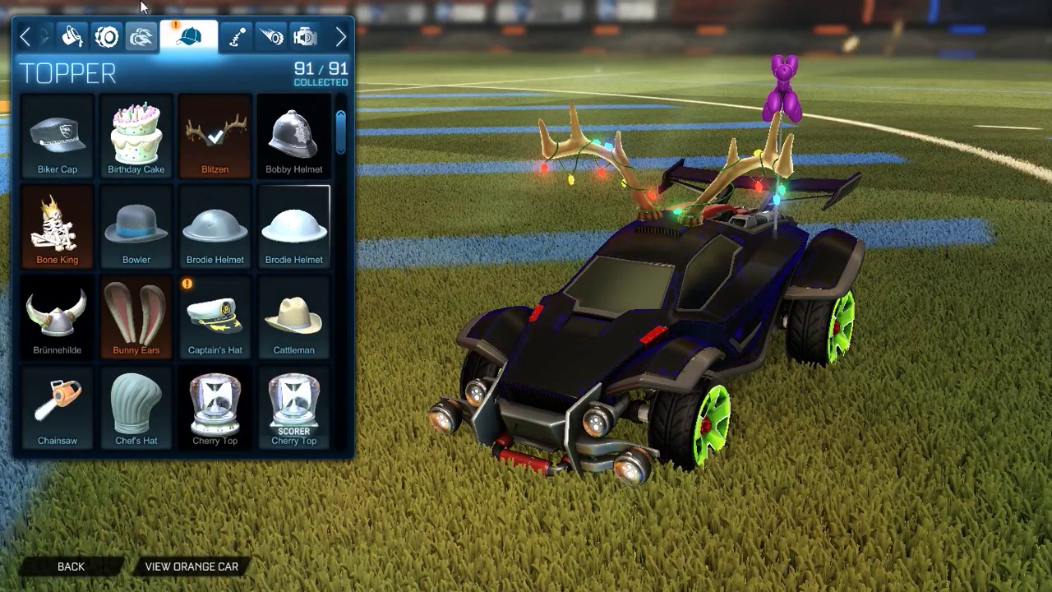
left_click(235, 40)
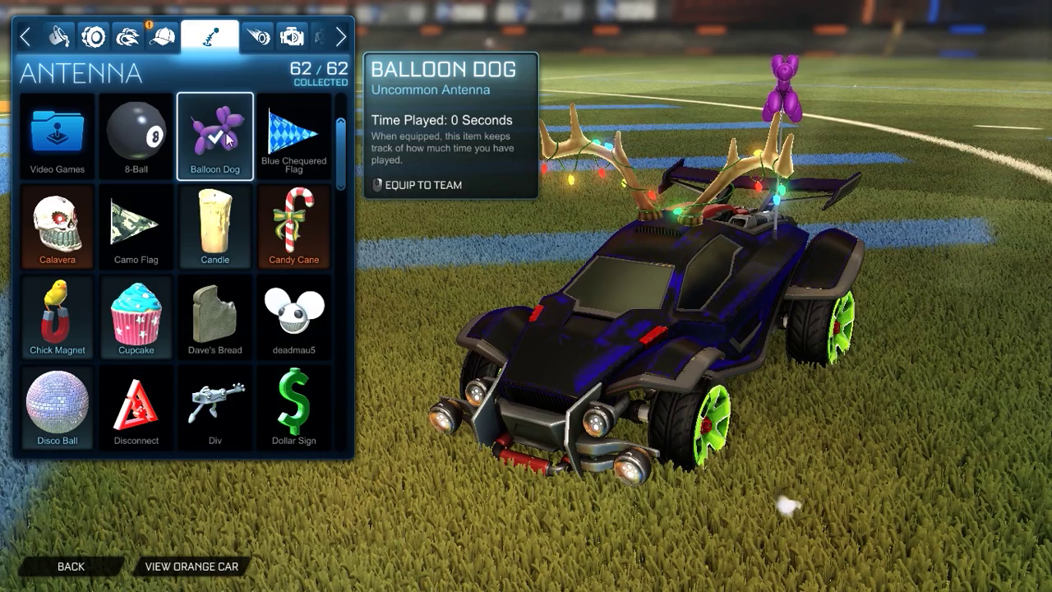
left_click(256, 41)
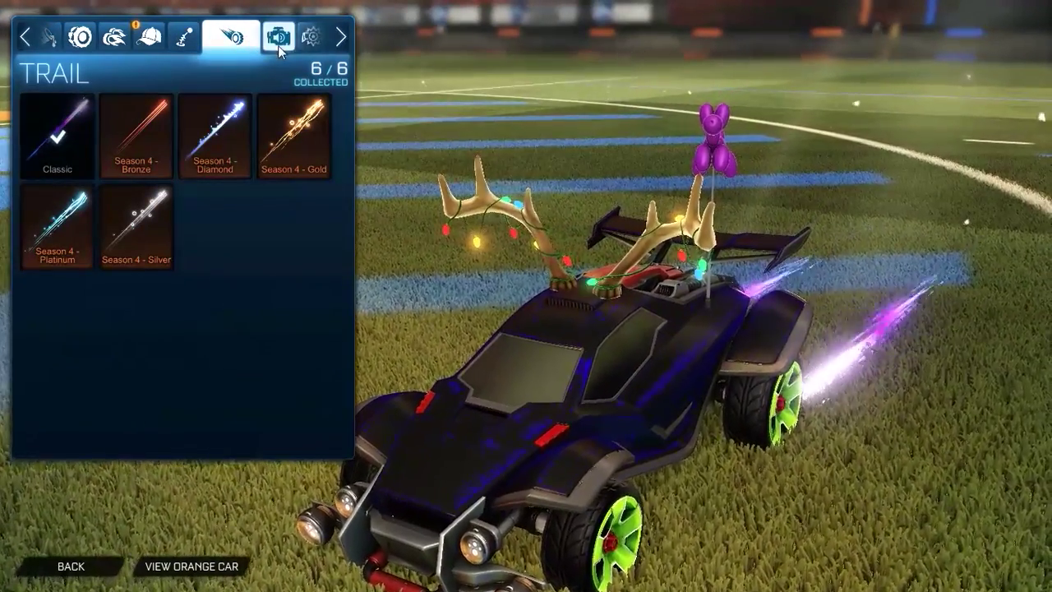
left_click(278, 37)
left_click(308, 38)
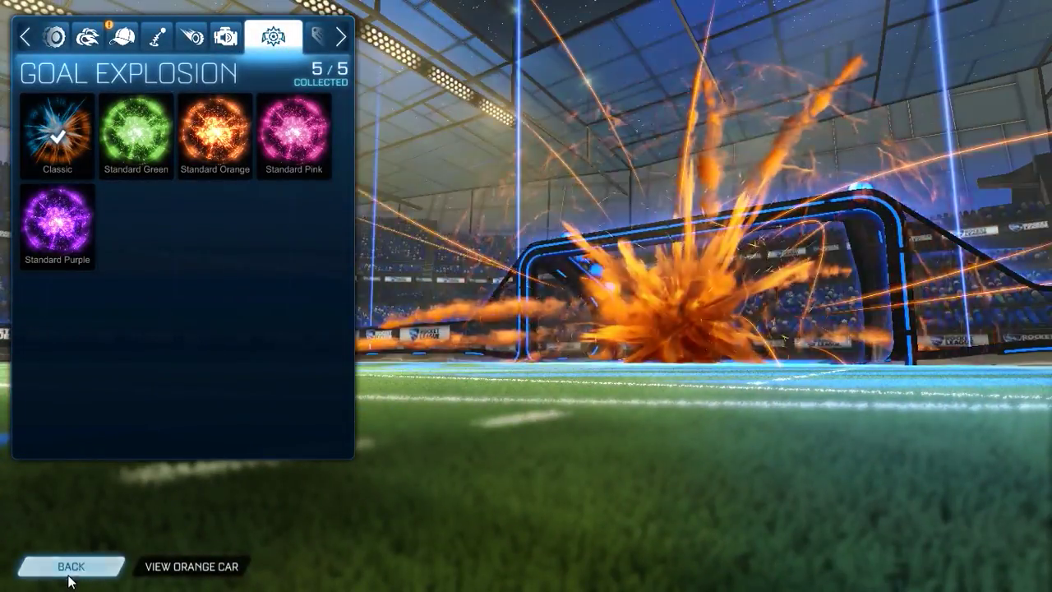
left_click(71, 570)
left_click(76, 512)
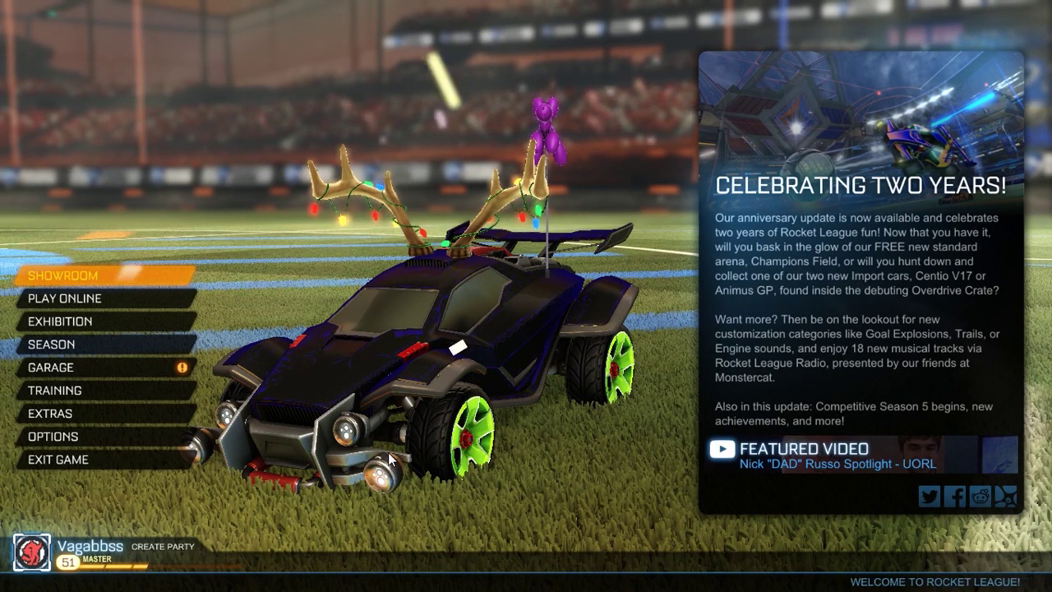
- Switch to the desktop, launch the AlphaConsole application from its extracted folder and move its window clear of the desktop icons
key("alt+Tab")
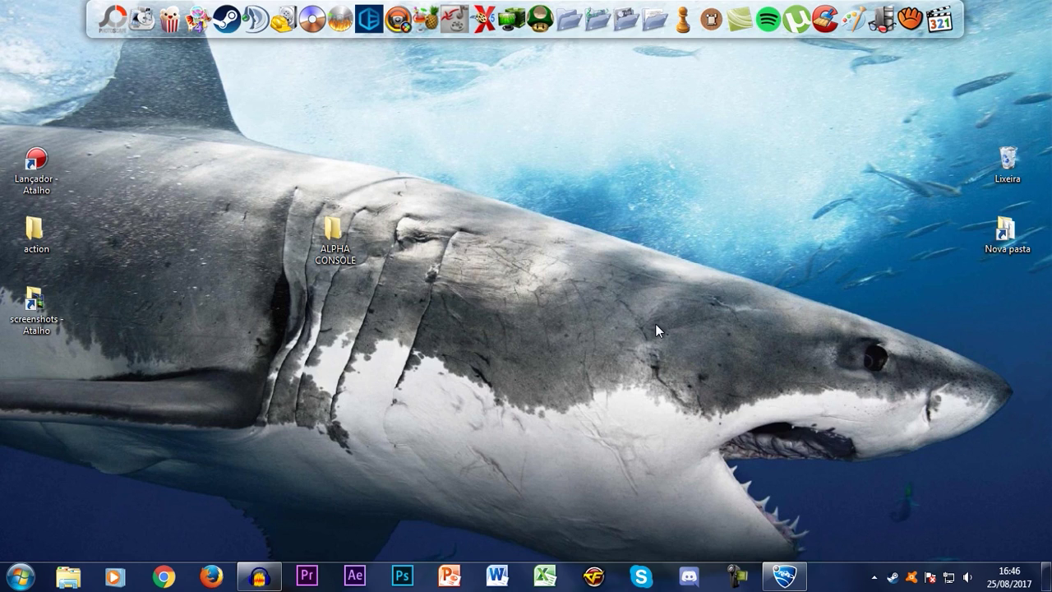
double_click(353, 245)
double_click(231, 100)
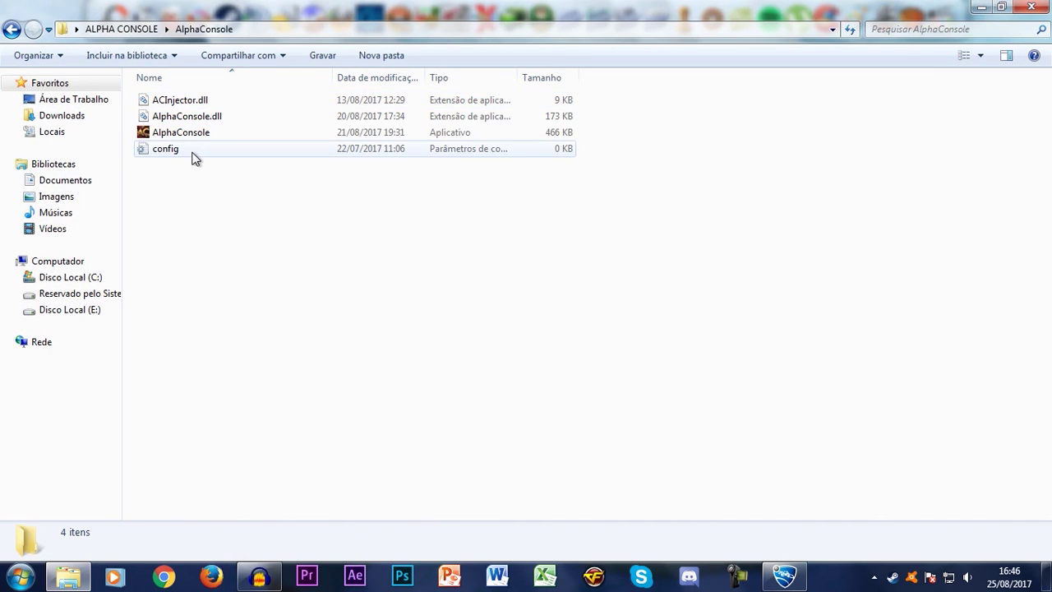
double_click(197, 134)
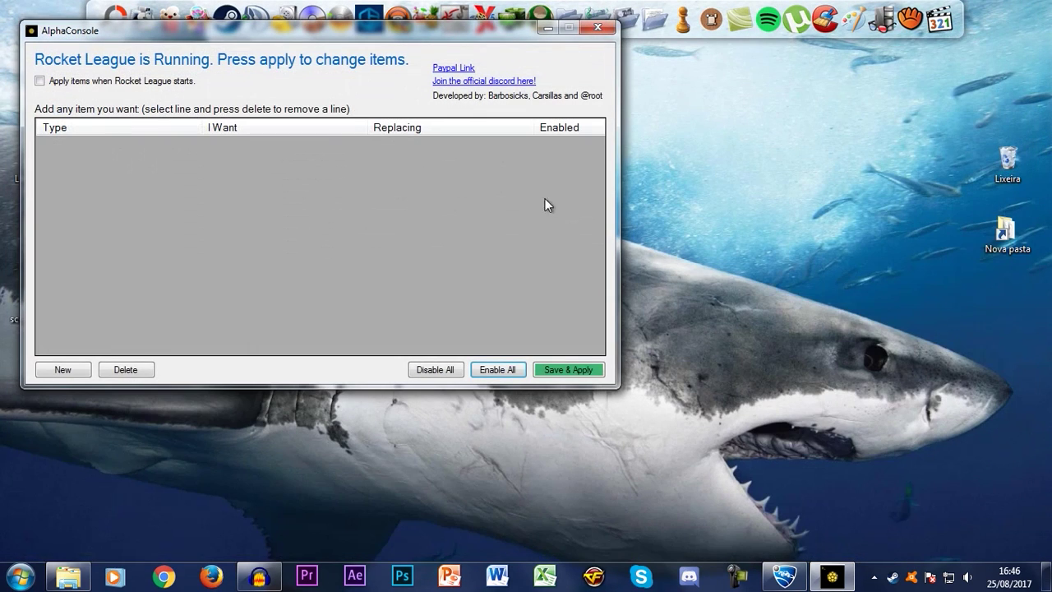
left_click_drag(210, 25, 293, 75)
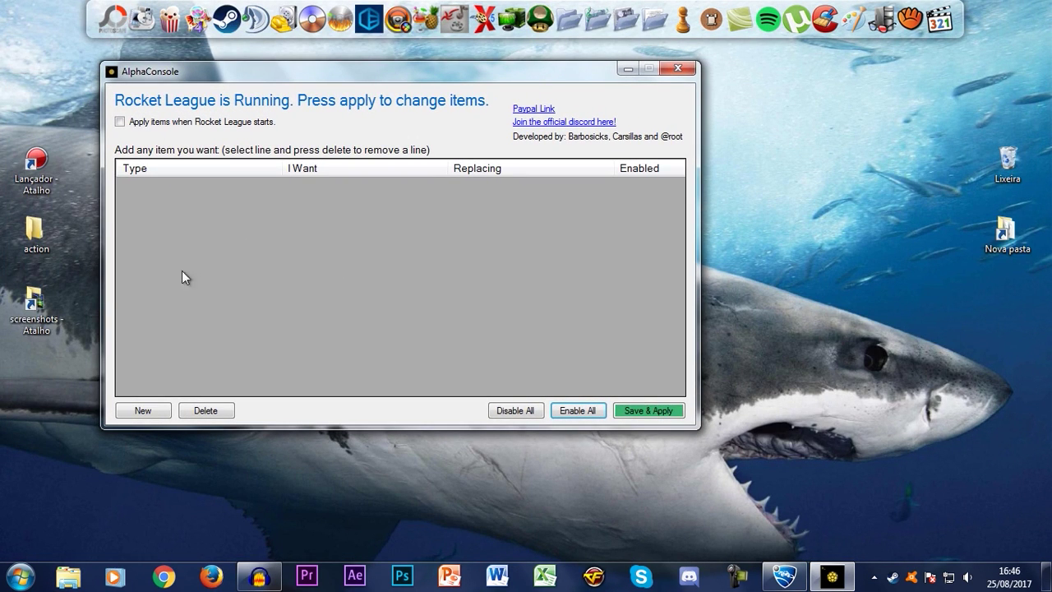
- Add nine new item replacement rows to the empty AlphaConsole list
left_click(144, 413)
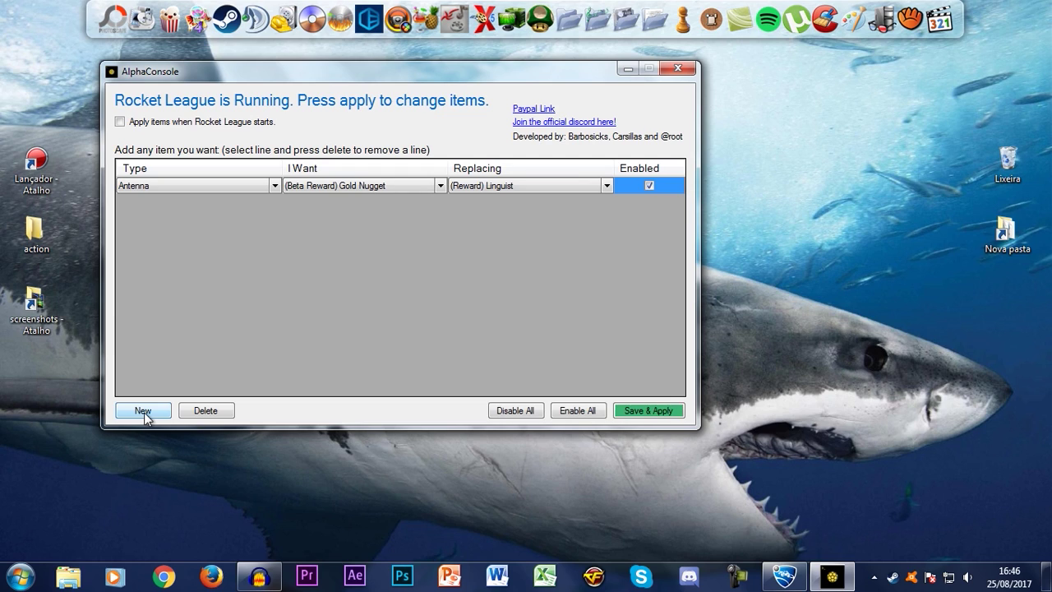
left_click(144, 412)
left_click(144, 412)
left_click(144, 411)
left_click(144, 411)
left_click(143, 412)
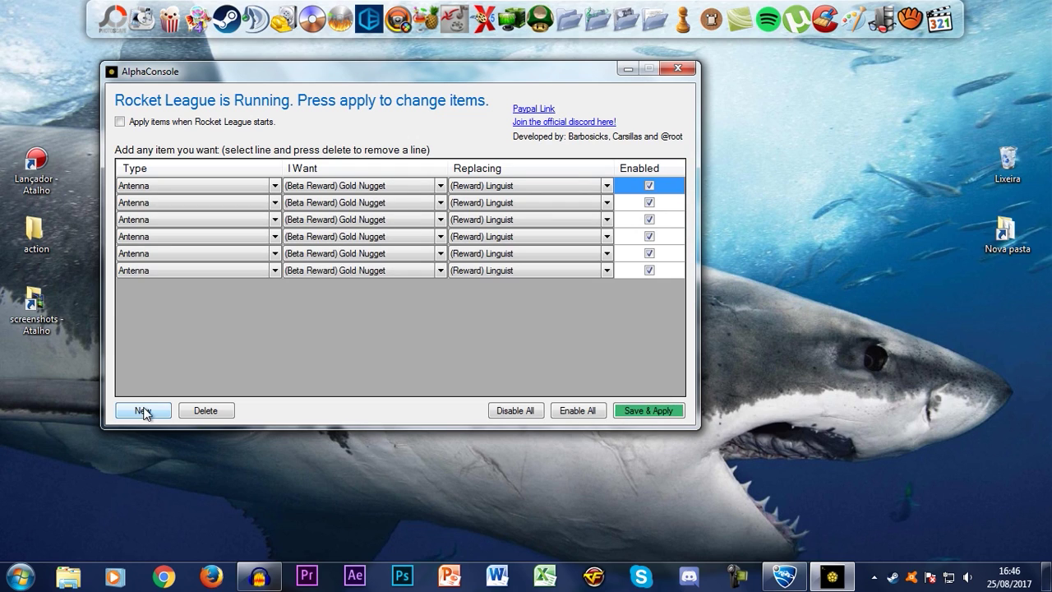
left_click(144, 411)
left_click(144, 412)
left_click(144, 411)
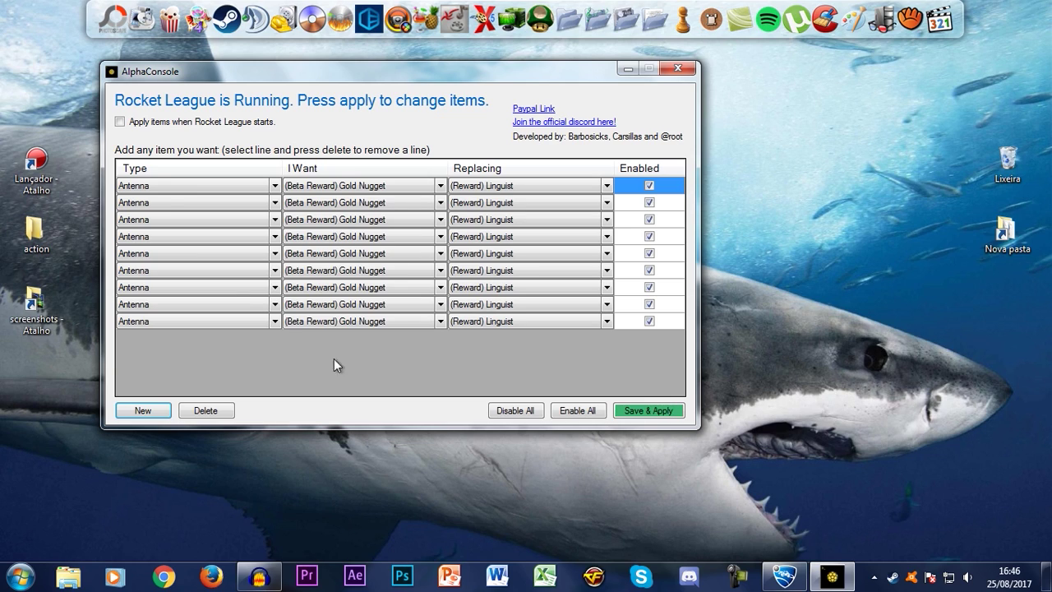
- Set the item type of the first and second rows to Wheels
left_click(193, 185)
left_click(268, 189)
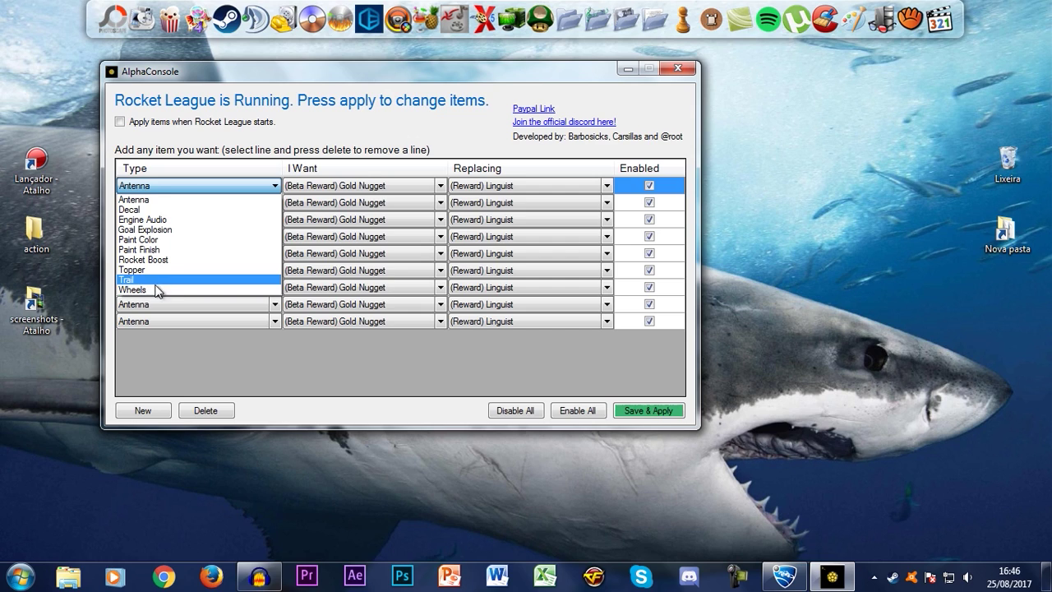
left_click(156, 290)
left_click(212, 202)
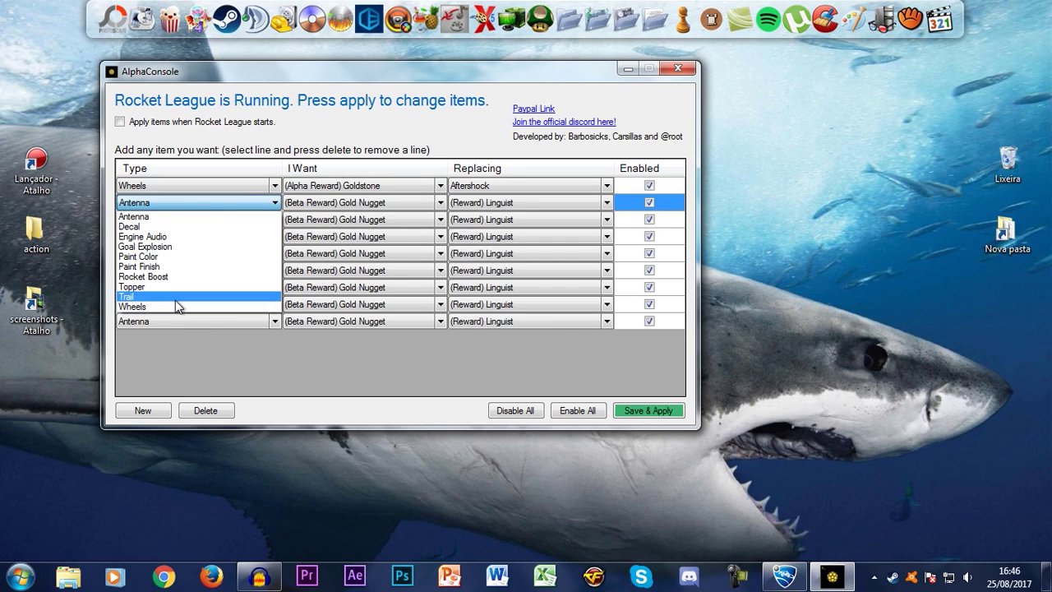
left_click(175, 297)
left_click(175, 202)
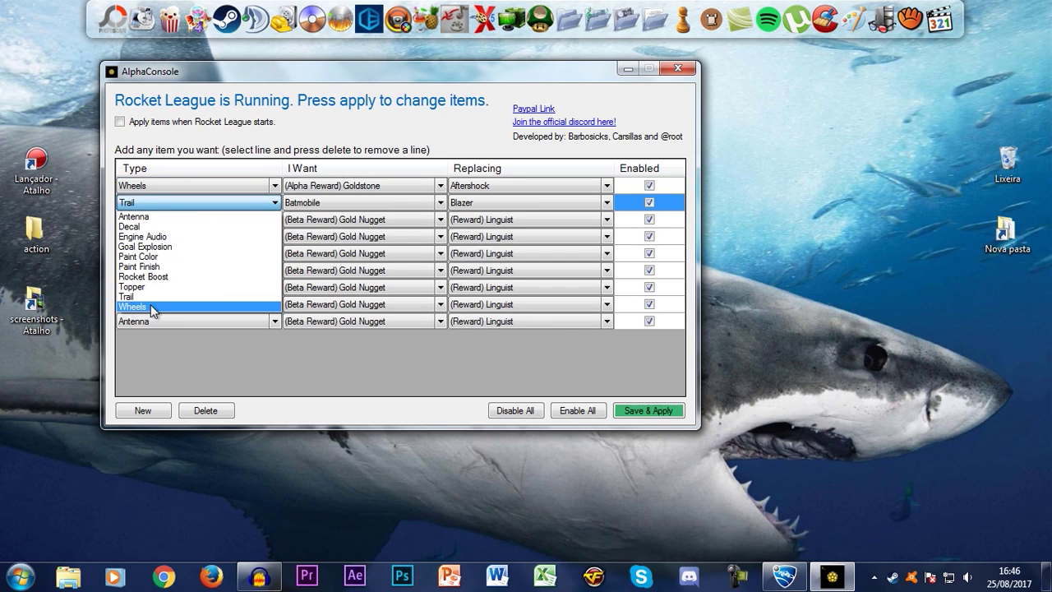
left_click(150, 302)
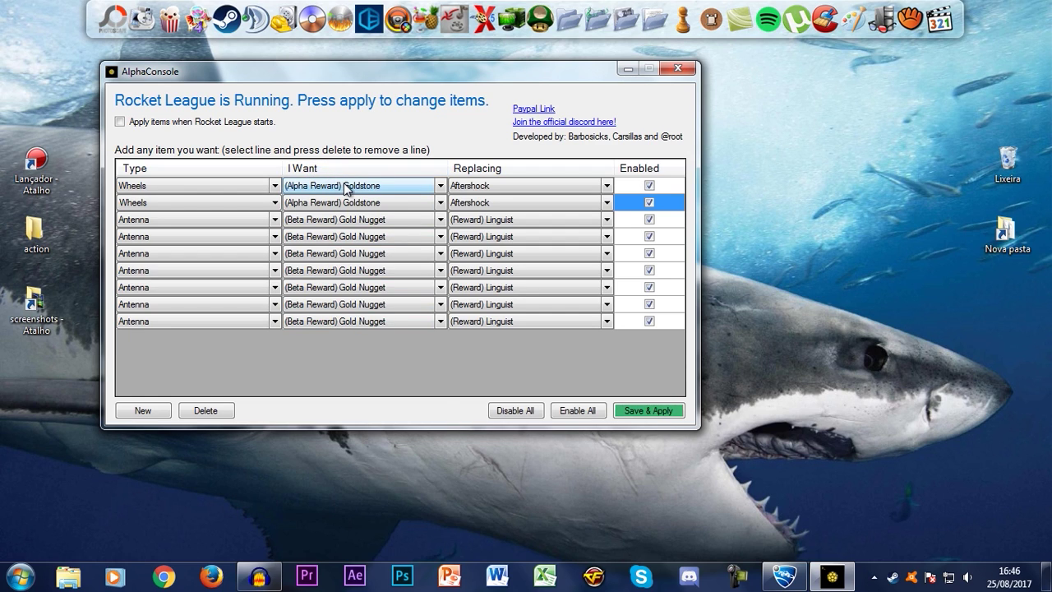
- In the first Wheels row, choose Zomba as the wanted item and Vortex as the item it replaces
left_click(346, 187)
left_click_drag(441, 292, 432, 493)
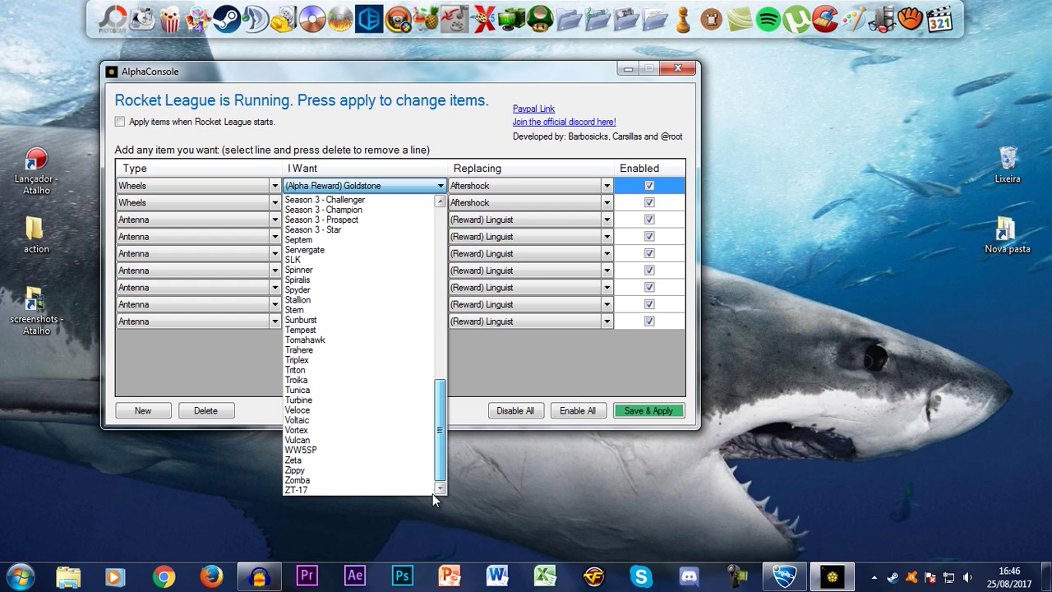
left_click(328, 481)
left_click(583, 190)
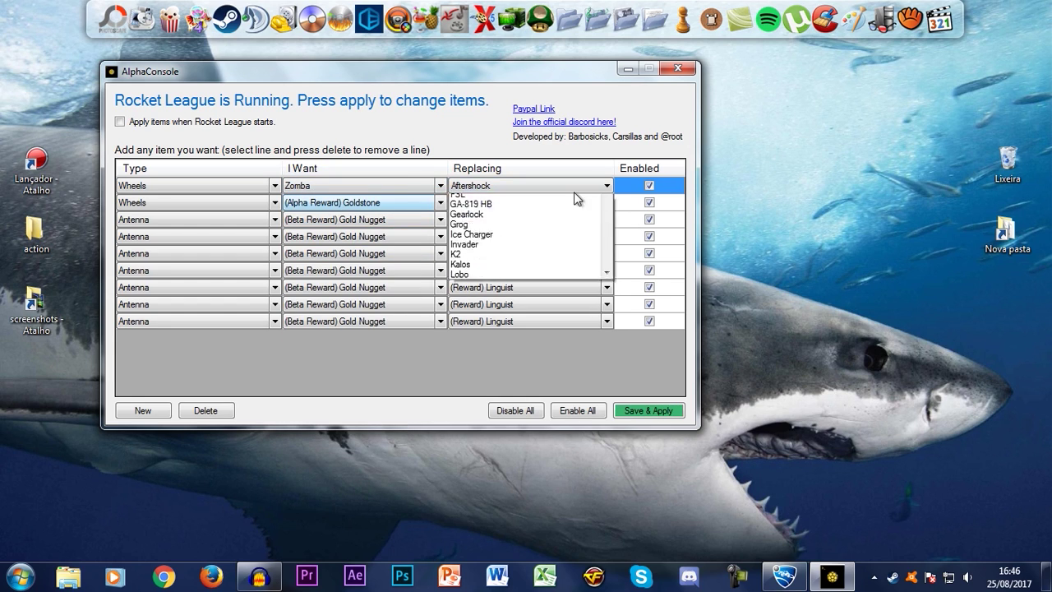
left_click_drag(611, 289, 606, 463)
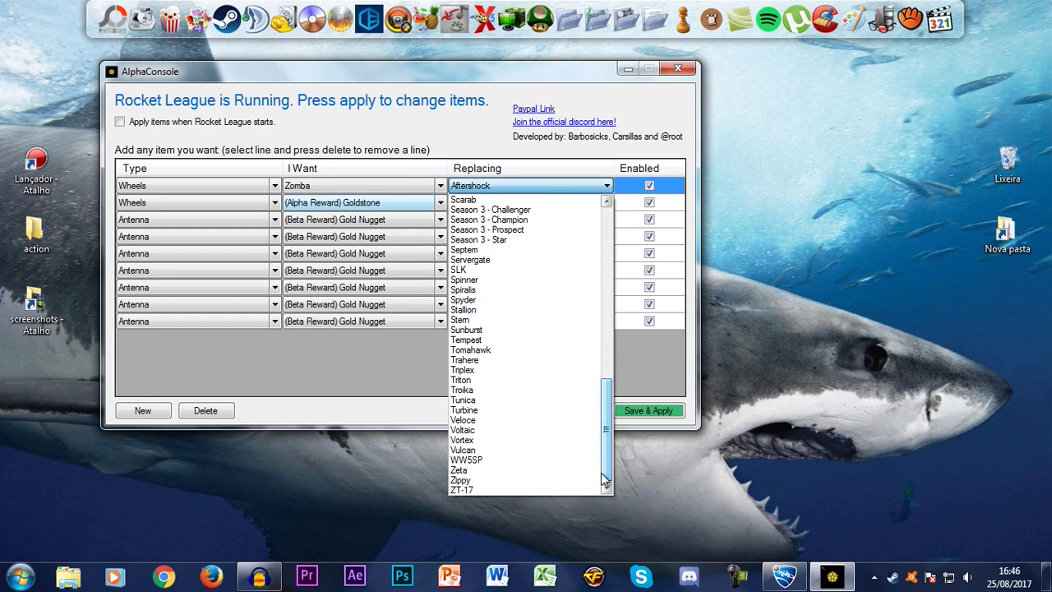
left_click(491, 441)
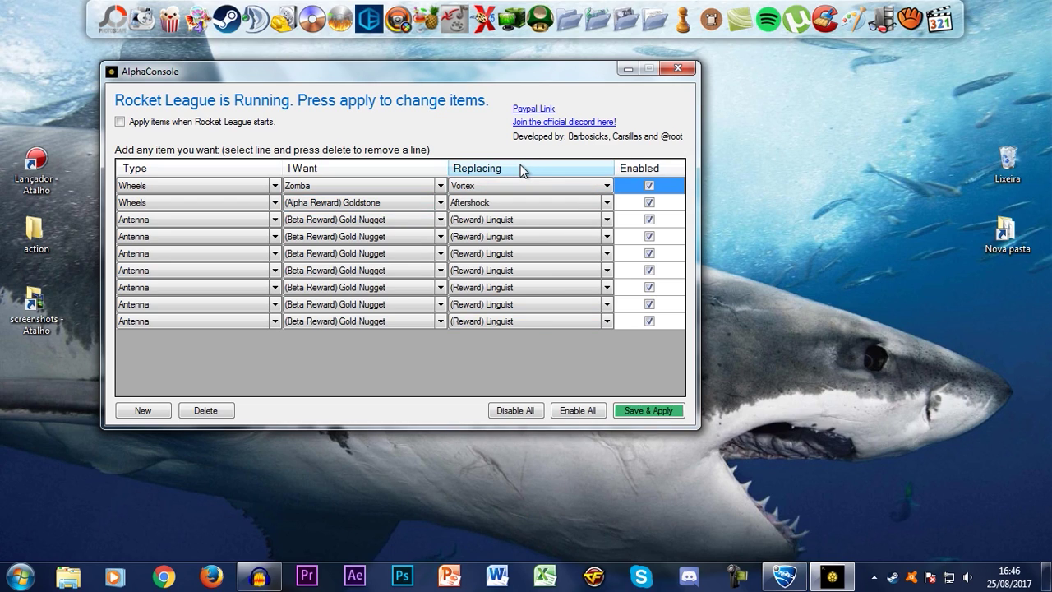
- In the second Wheels row, choose Draco as the wanted item and Fireplug as the item it replaces
left_click(388, 209)
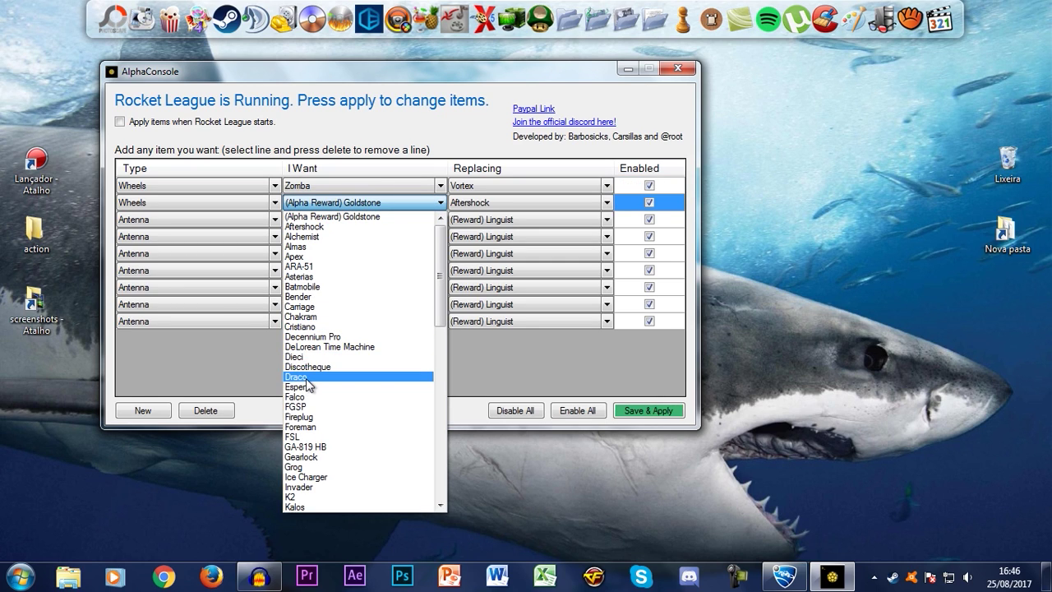
left_click(306, 377)
left_click(573, 201)
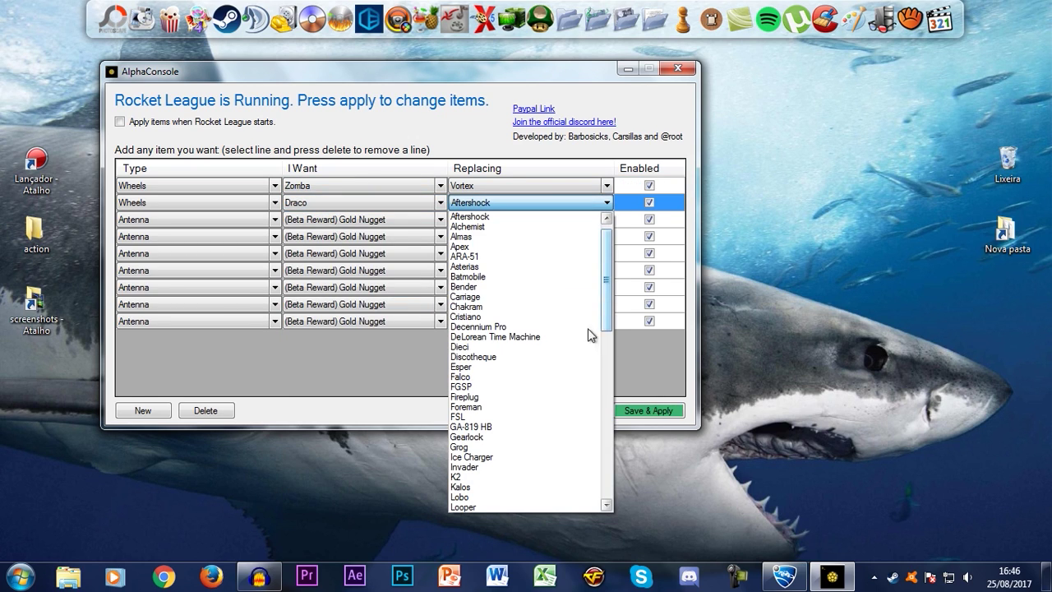
left_click(489, 398)
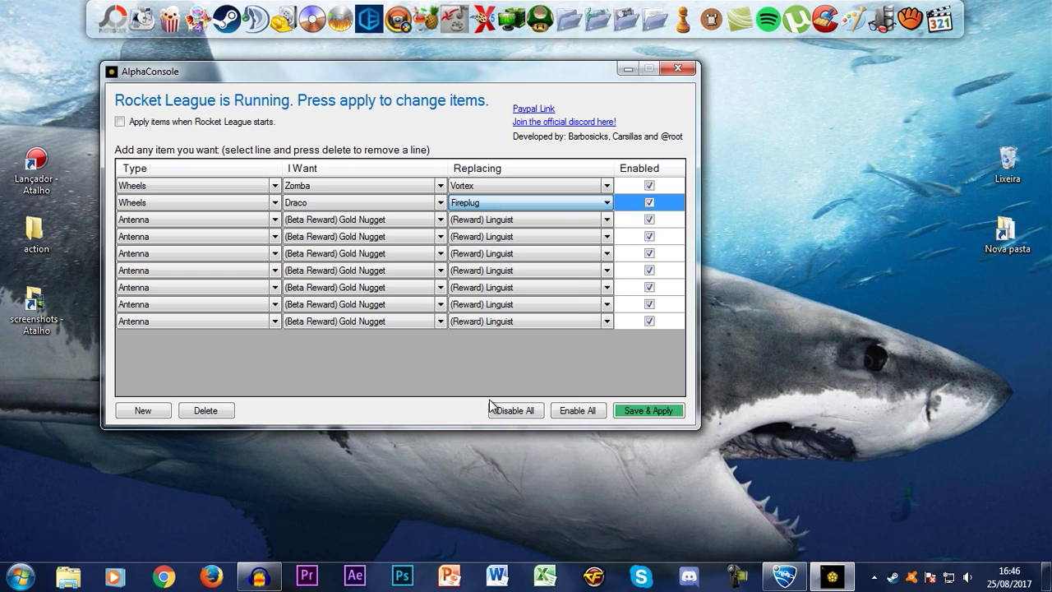
- Set the third row's type to Decal, with 20XX replacing Octane ZSR: Distortion
left_click(239, 221)
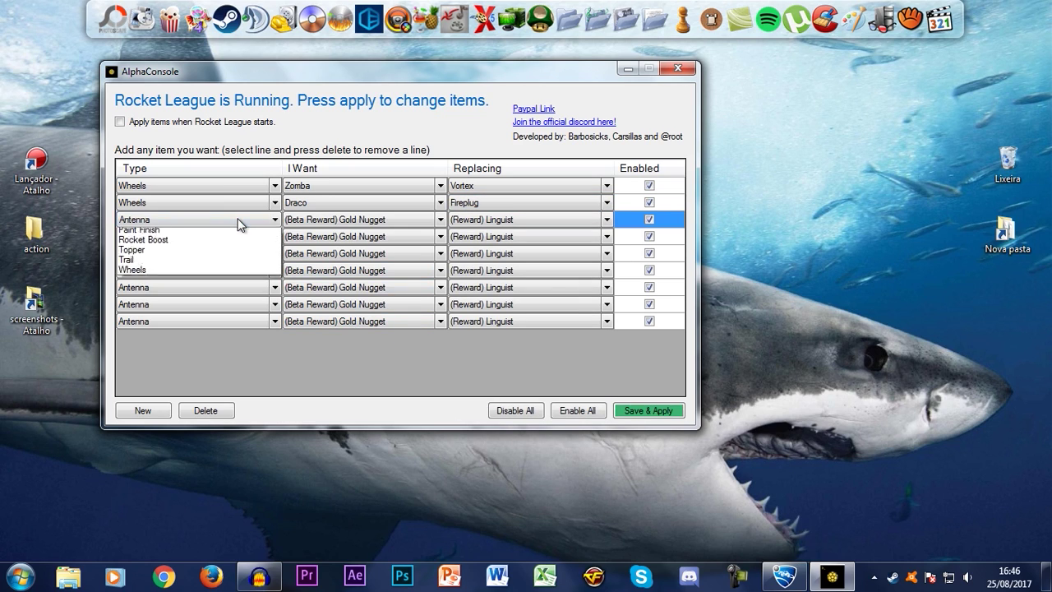
left_click(212, 244)
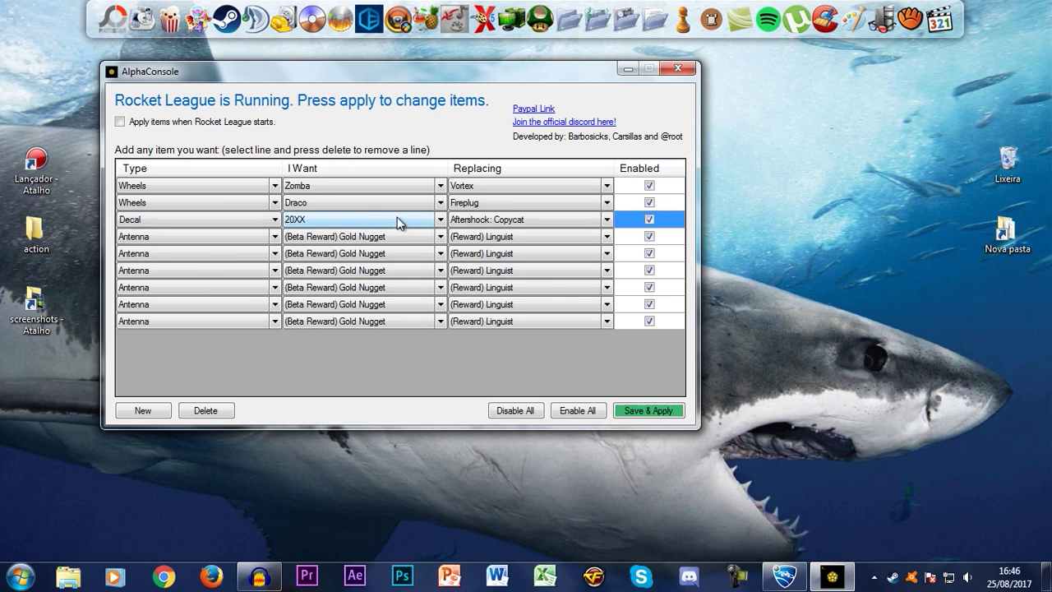
left_click(524, 224)
left_click_drag(605, 240, 622, 391)
left_click_drag(622, 404, 621, 384)
left_click(477, 364)
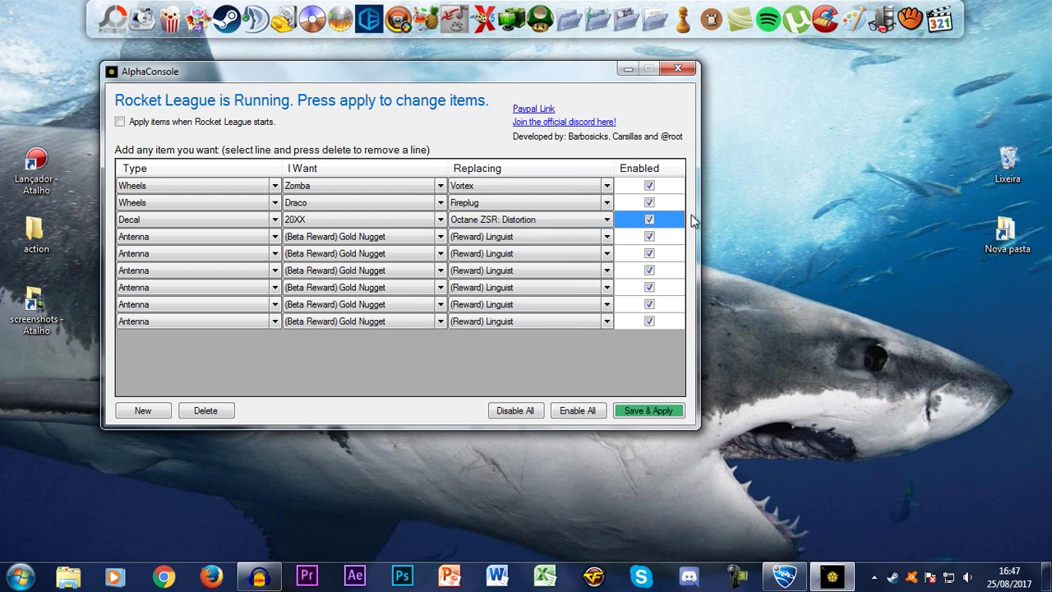
- Set the fourth row's type to Rocket Boost, with (Alpha Reward) Gold Rush replacing Standard Pink
left_click(250, 237)
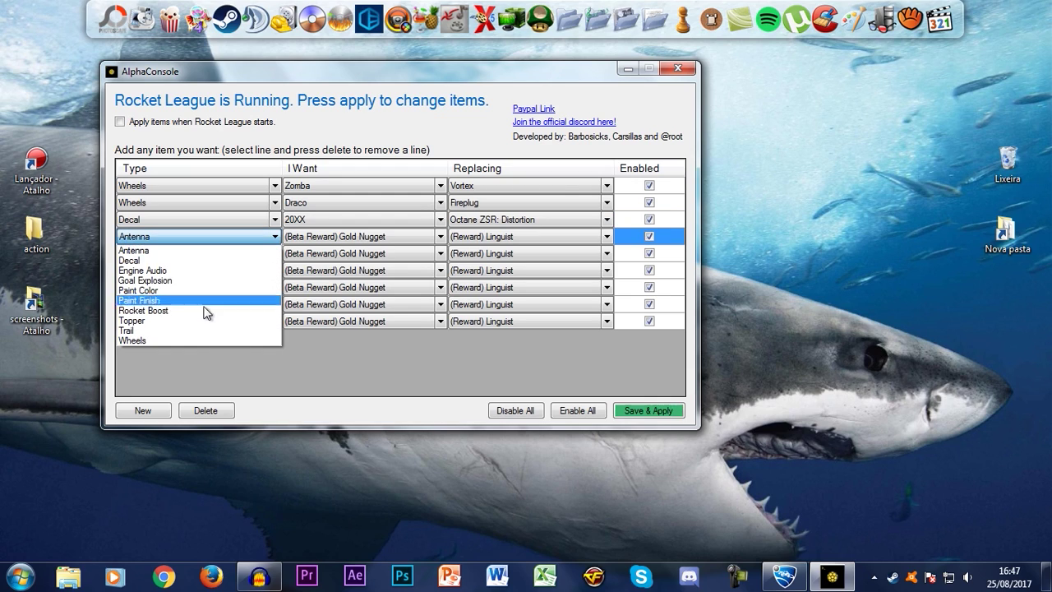
left_click(195, 310)
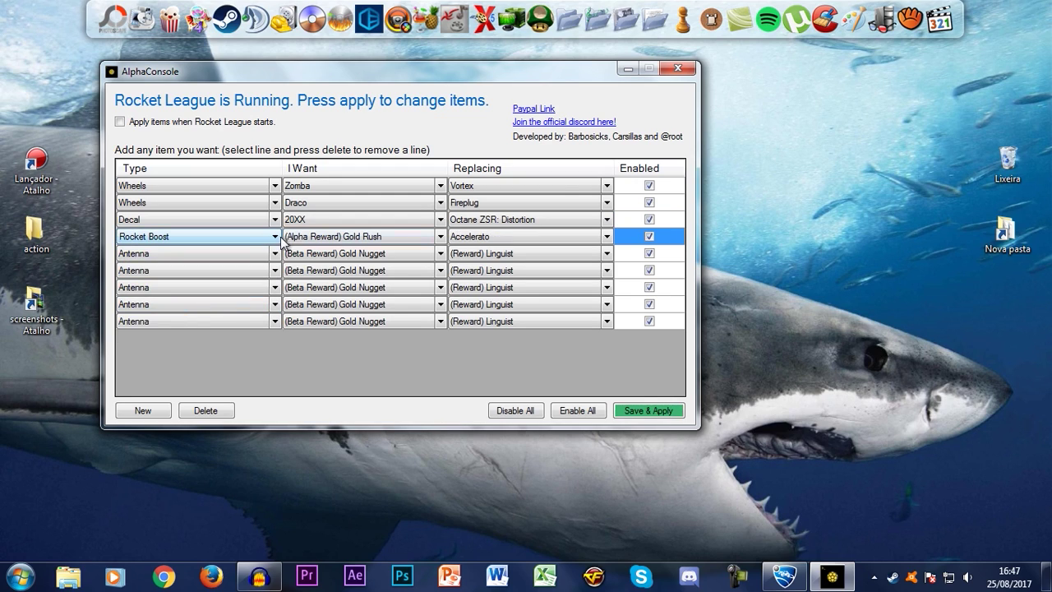
left_click(524, 239)
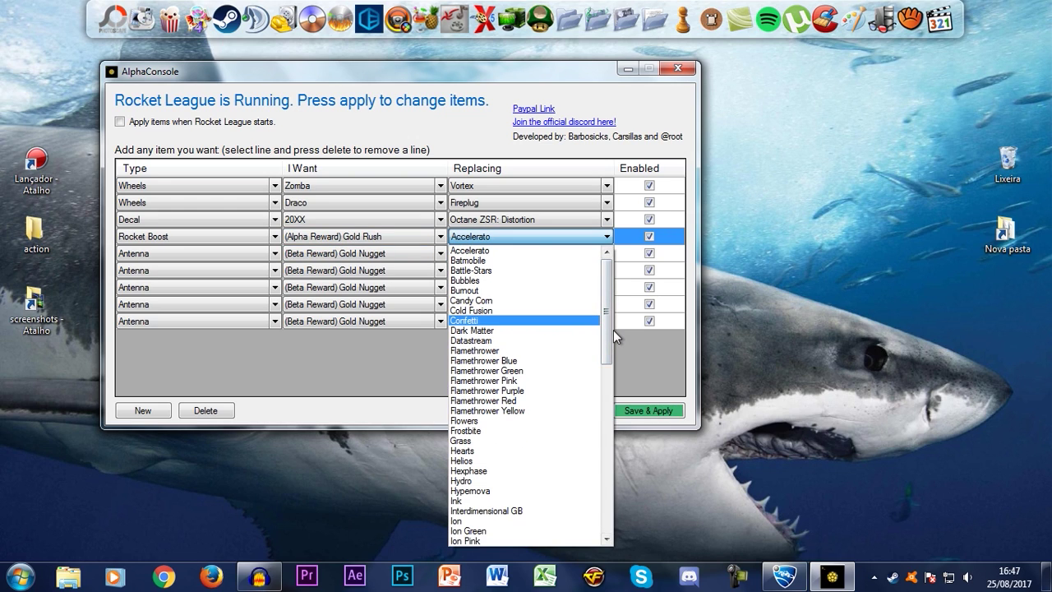
left_click_drag(605, 347, 604, 499)
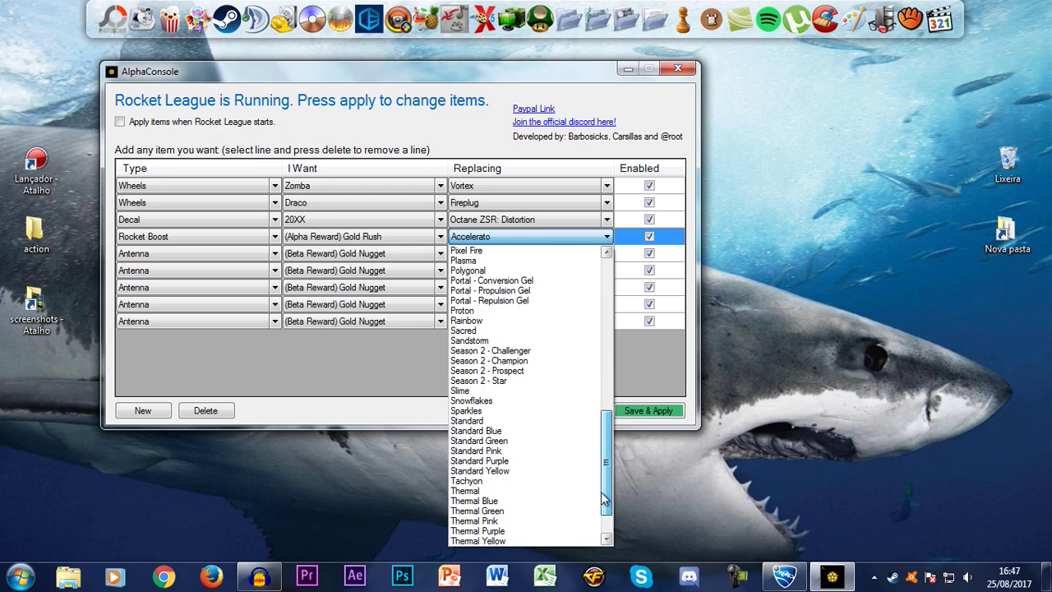
left_click(501, 450)
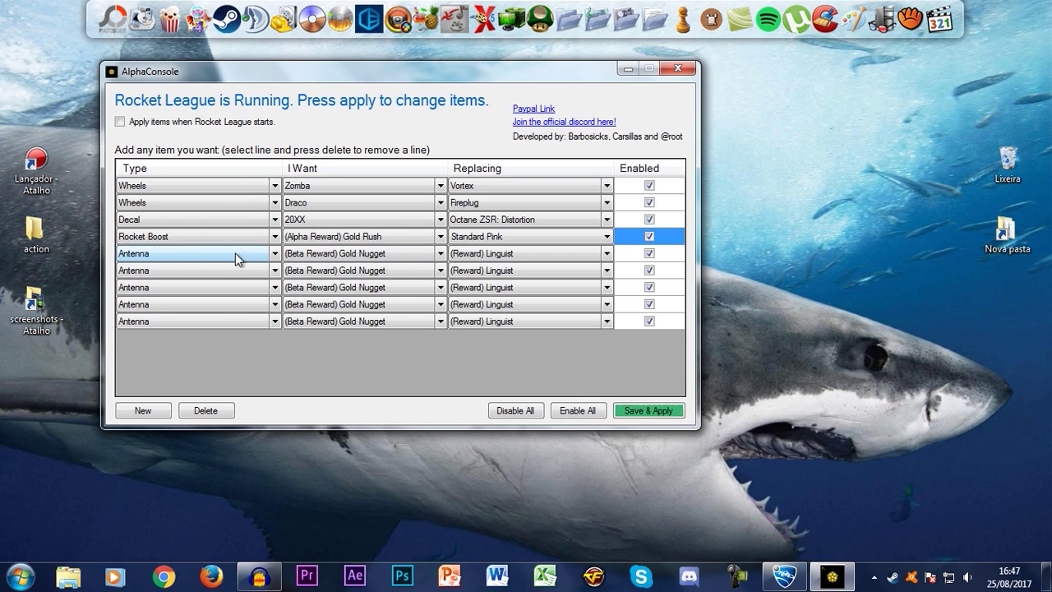
- In the fifth row, keep (Beta Reward) Gold Nugget as the wanted antenna and choose Balloon Dog as the item it replaces
left_click(400, 256)
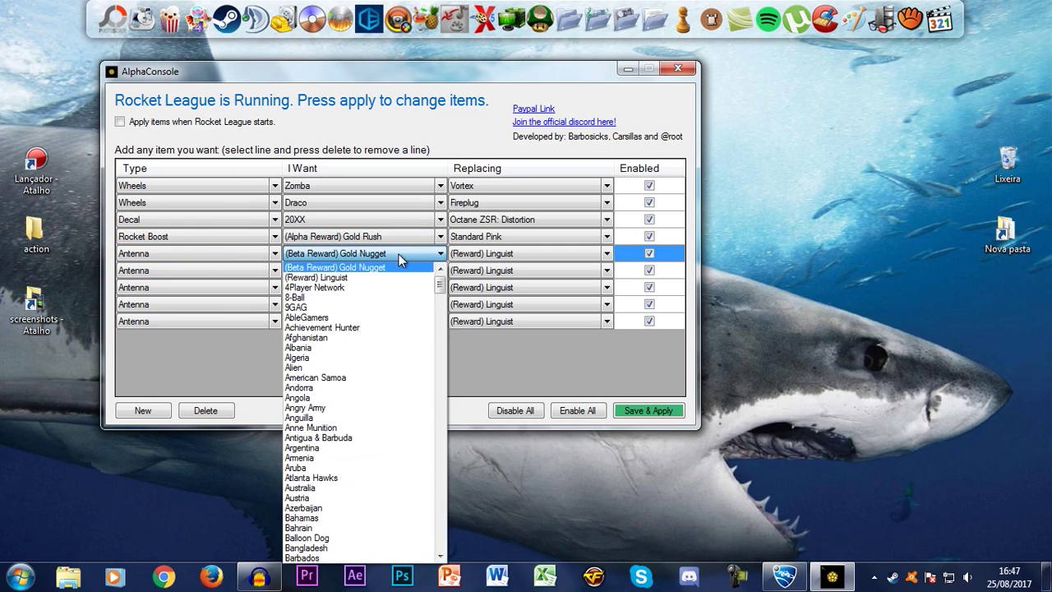
left_click(494, 363)
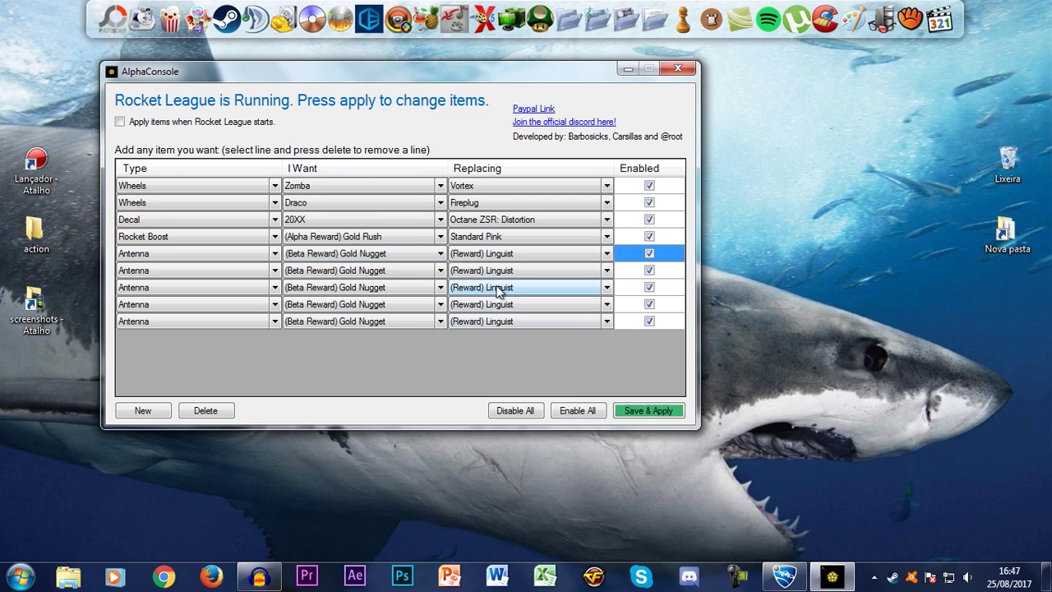
left_click(540, 253)
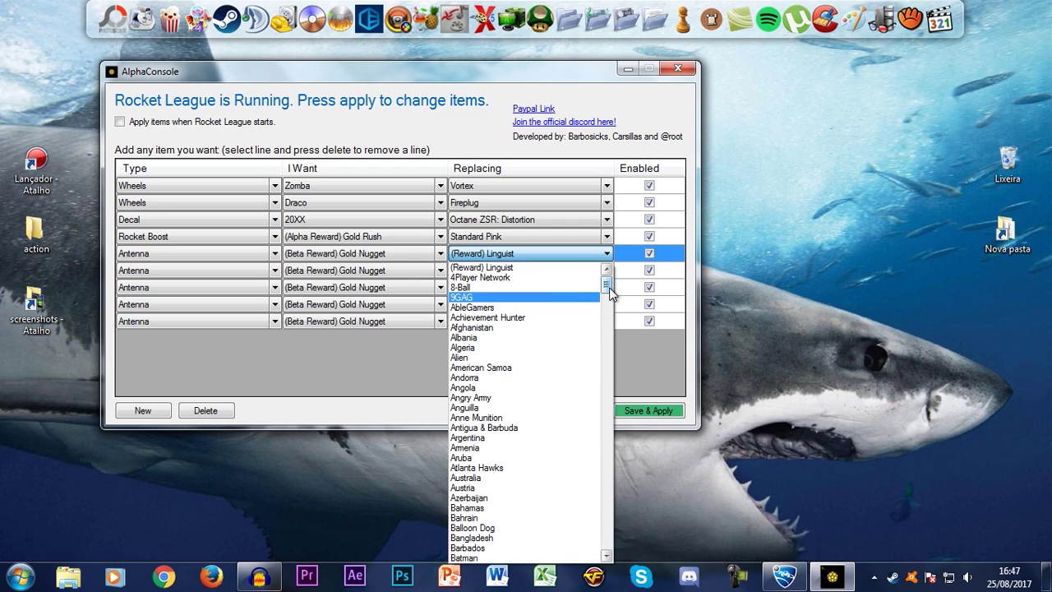
left_click_drag(606, 288, 606, 302)
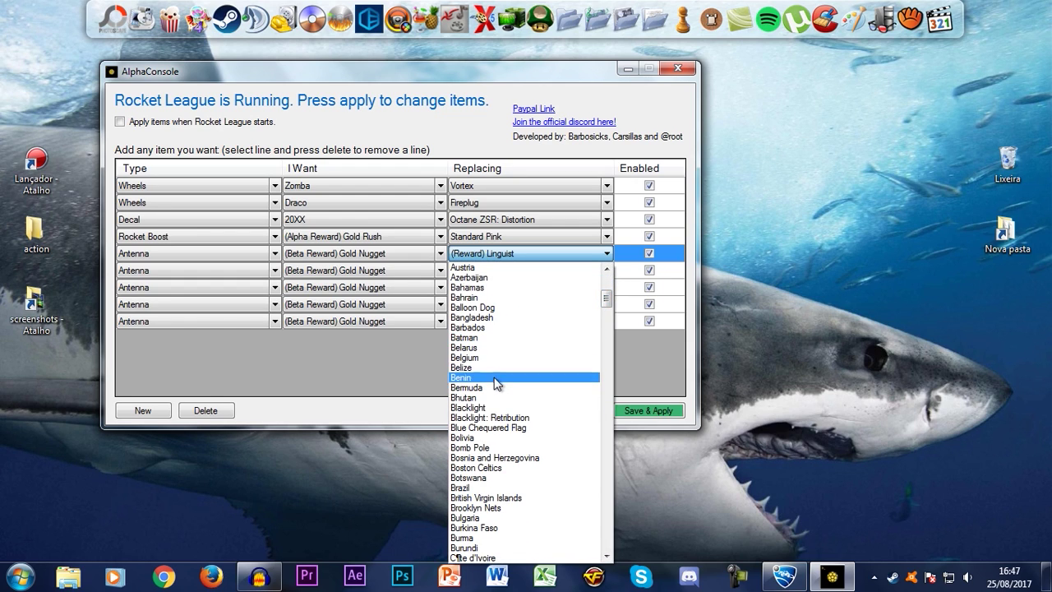
left_click(493, 307)
- Set the sixth row's type to Topper, with (Alpha Reward) Gold Cap replacing Blitzen
left_click(218, 272)
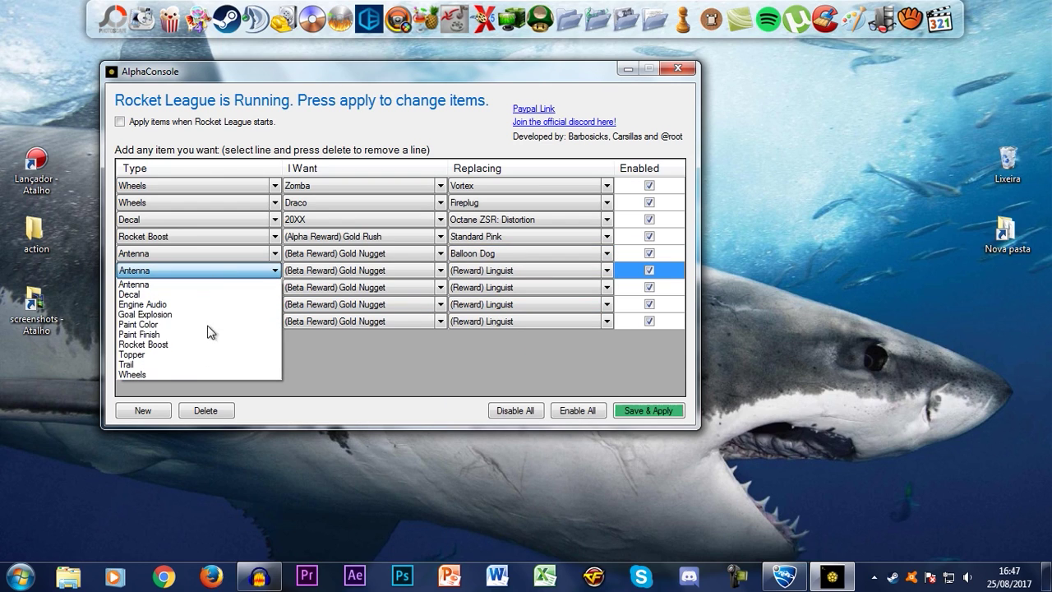
left_click(155, 354)
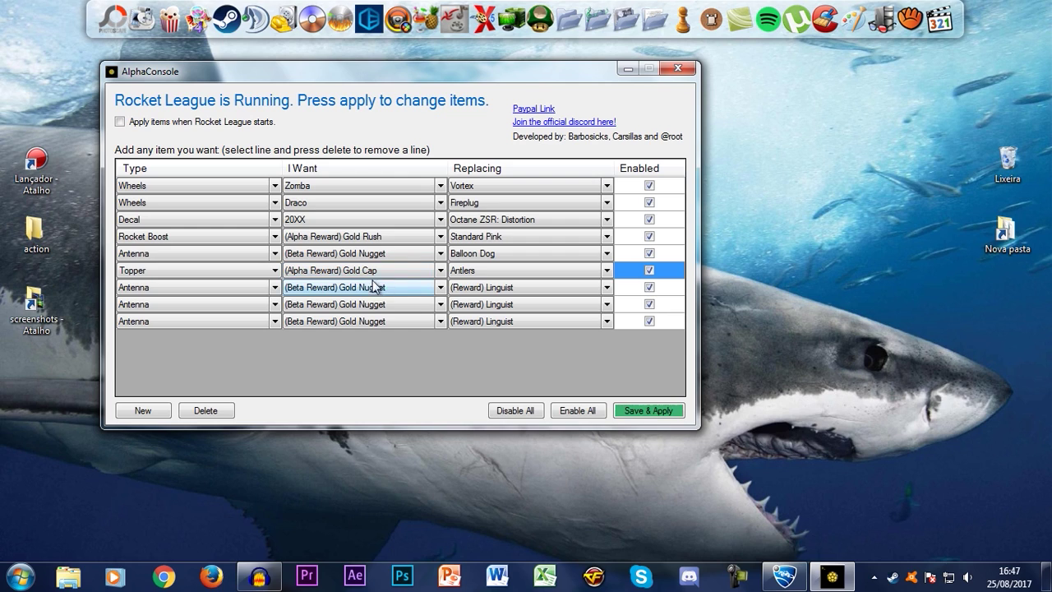
left_click(542, 276)
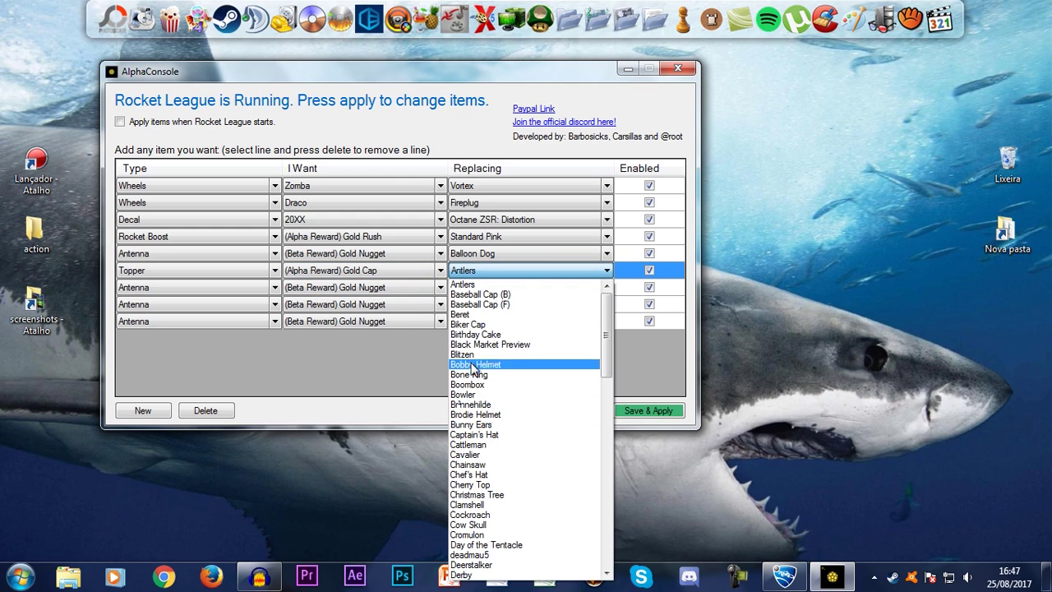
left_click(466, 355)
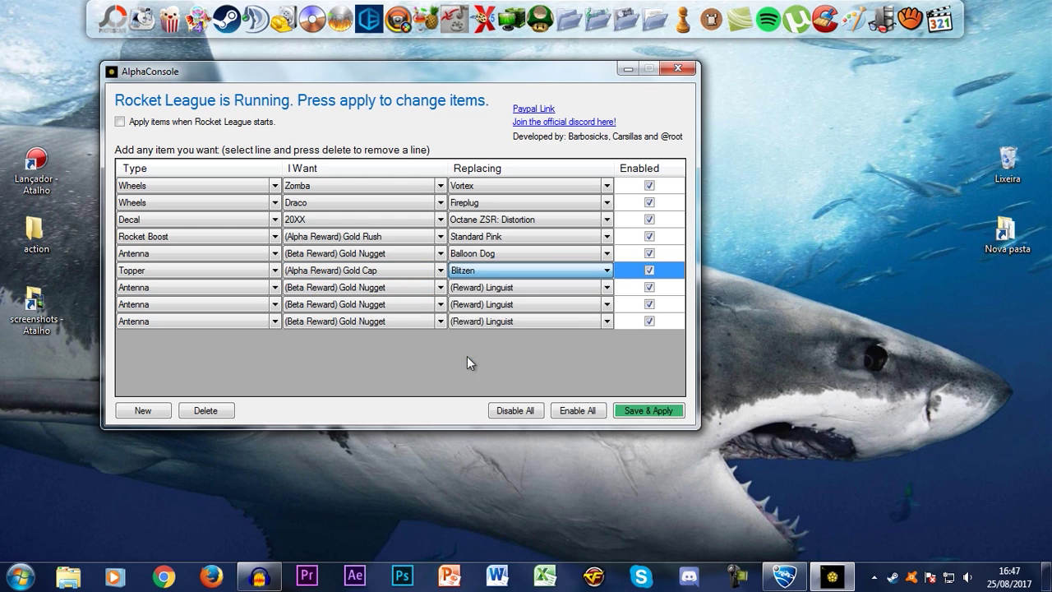
- Set the seventh row's type to Trail, with Blazer replacing Classic
left_click(188, 287)
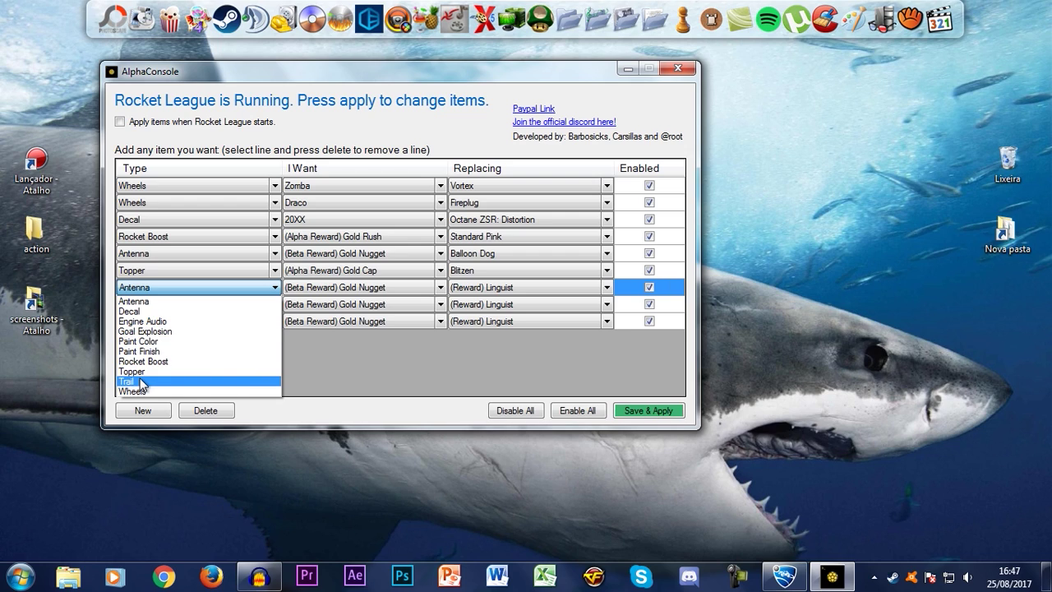
left_click(141, 382)
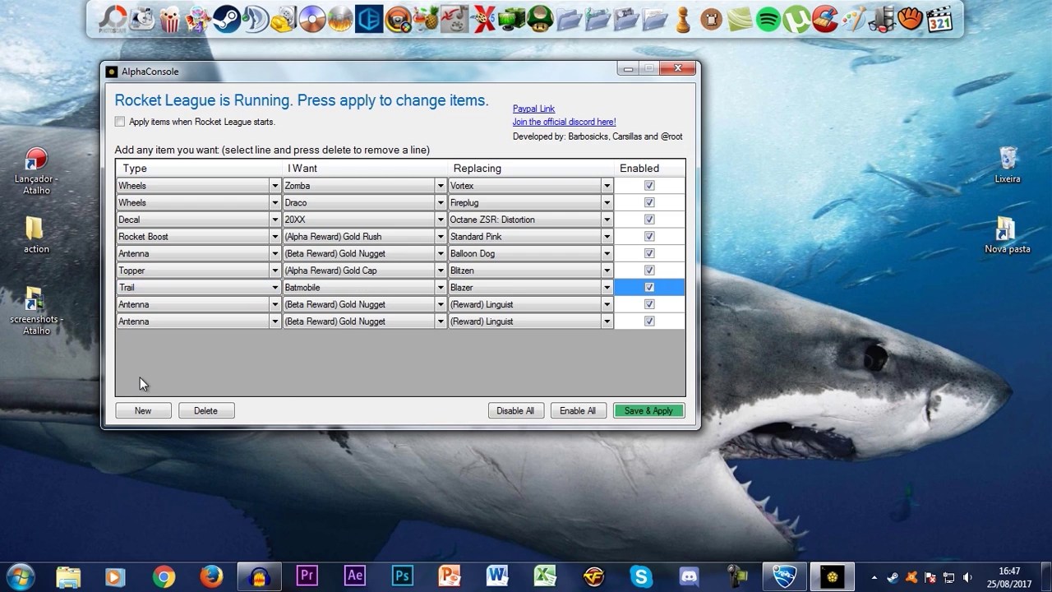
left_click(366, 284)
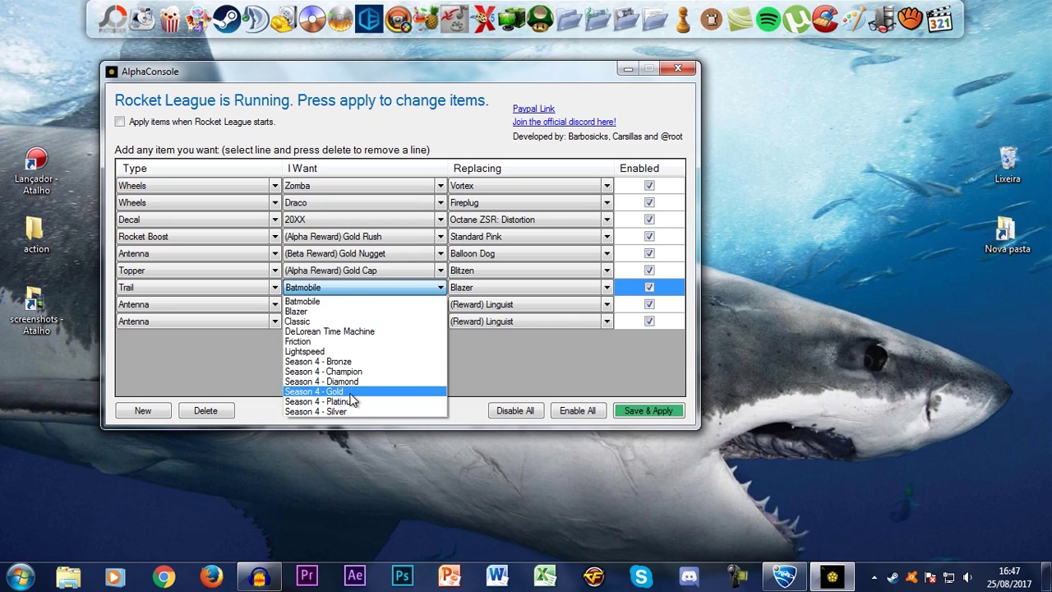
left_click(340, 319)
left_click(556, 286)
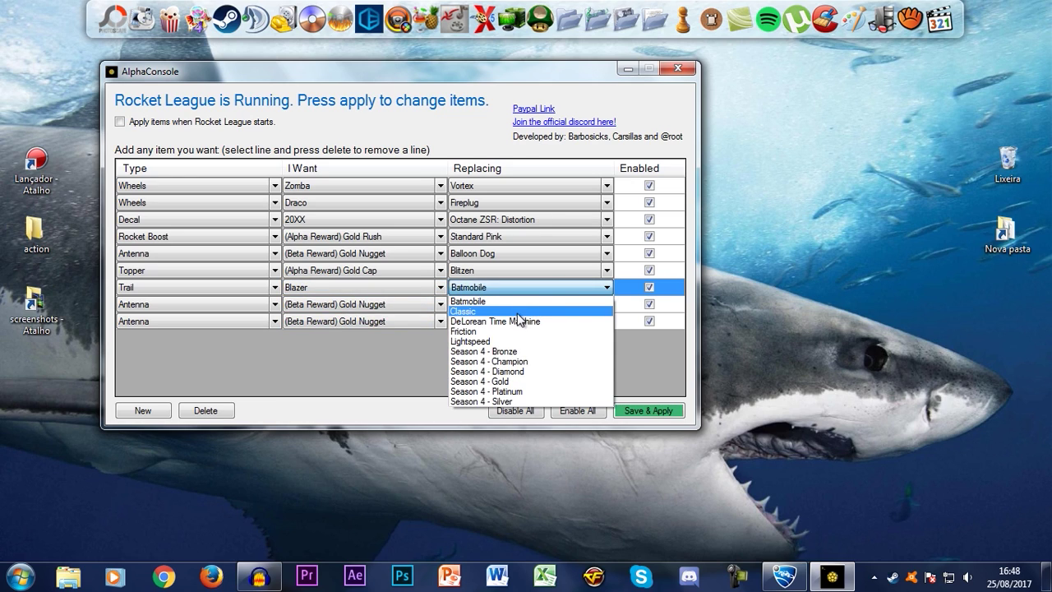
left_click(517, 313)
- Set the eighth row's type to Goal Explosion, with Hellfire replacing Classic
left_click(241, 307)
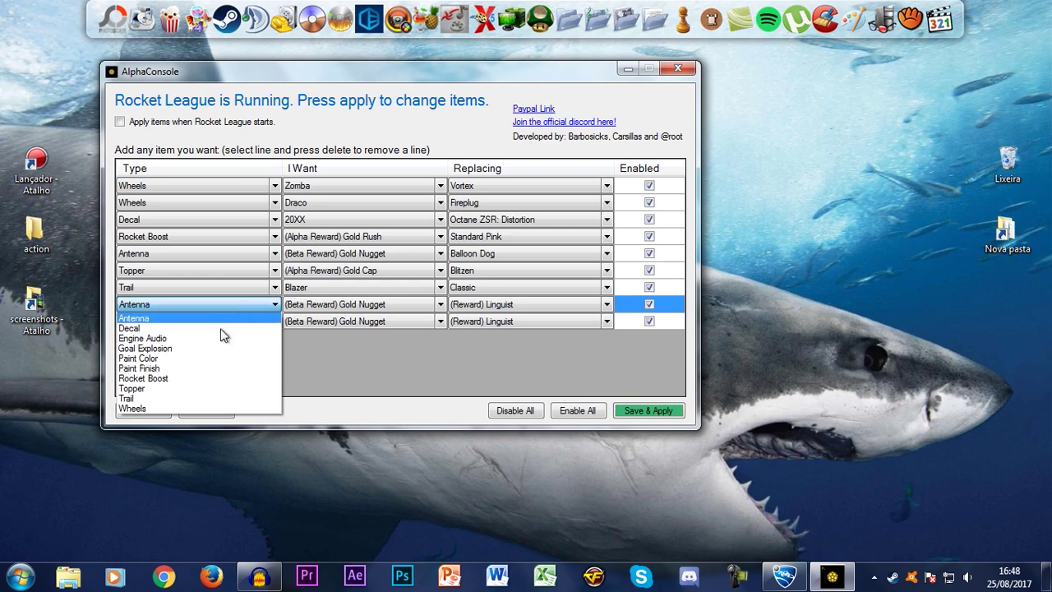
left_click(160, 348)
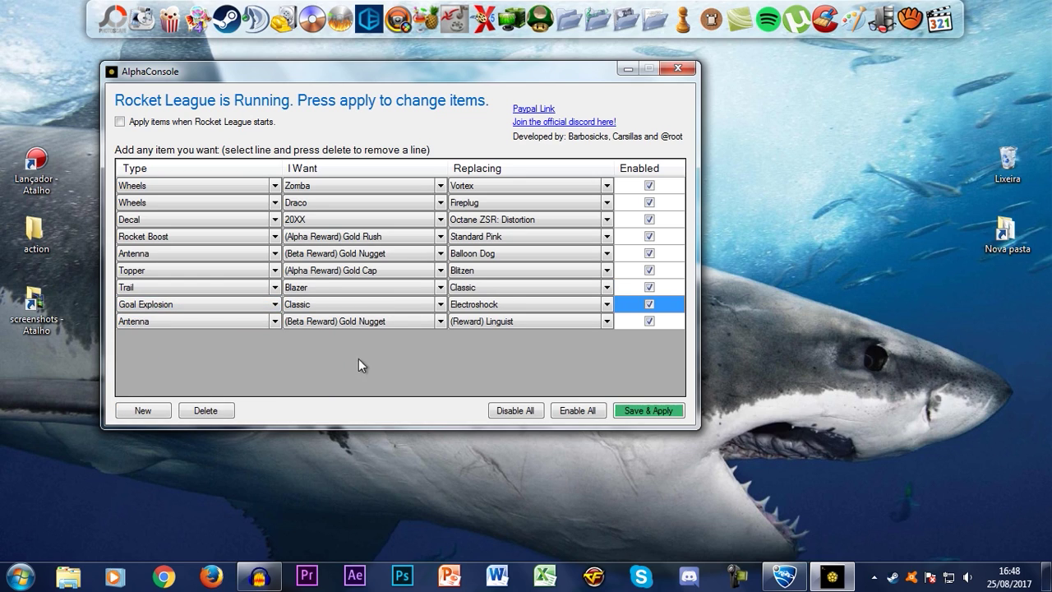
left_click(352, 306)
left_click(331, 347)
left_click(538, 308)
left_click(523, 315)
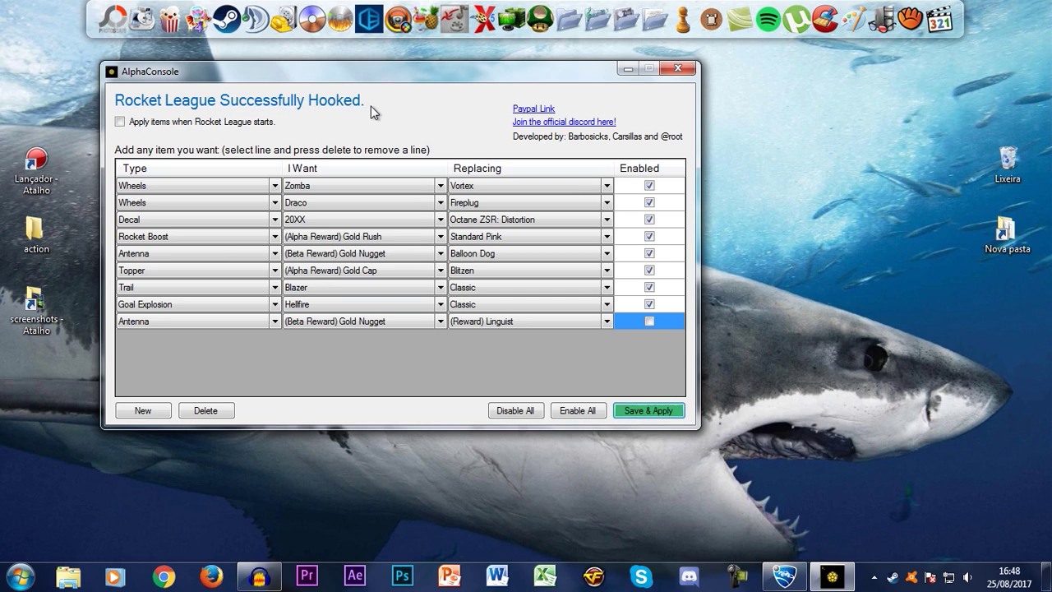
- Switch to Rocket League, open the garage and examine the swapped items on the orange and blue versions of the car
left_click(803, 573)
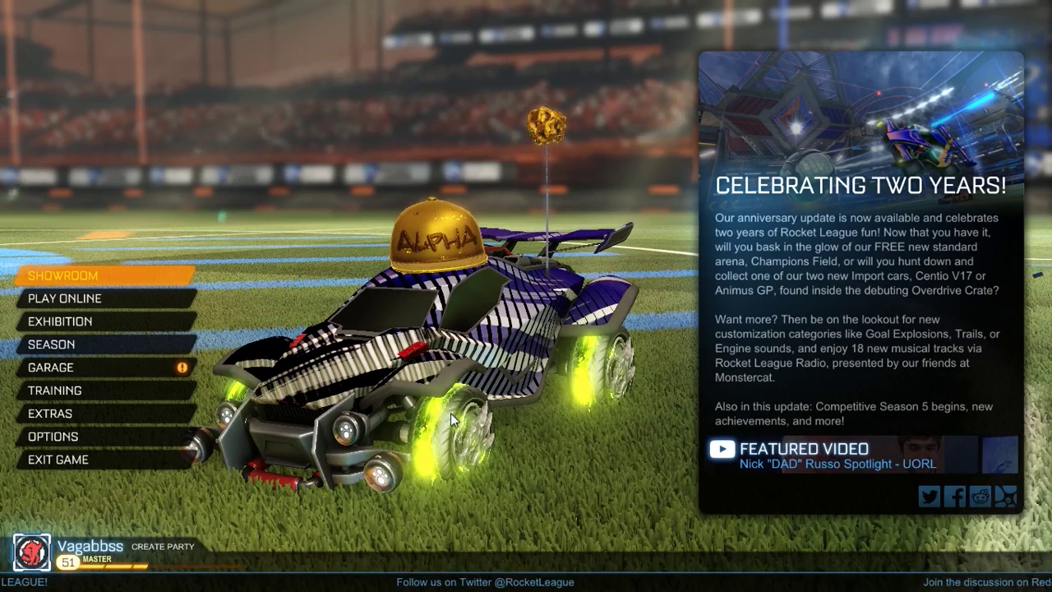
left_click(39, 369)
left_click(169, 513)
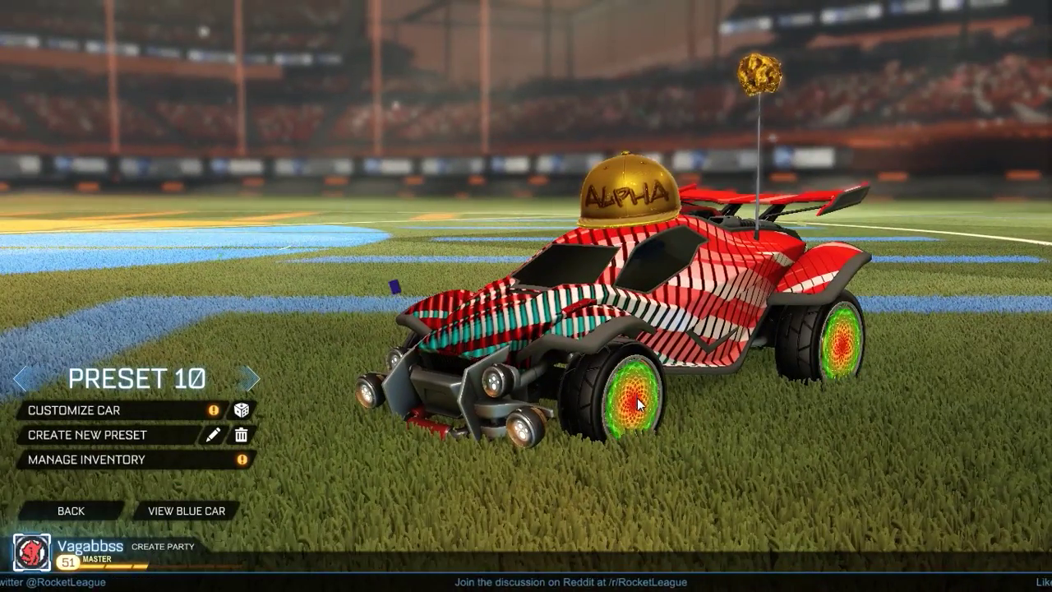
left_click(214, 508)
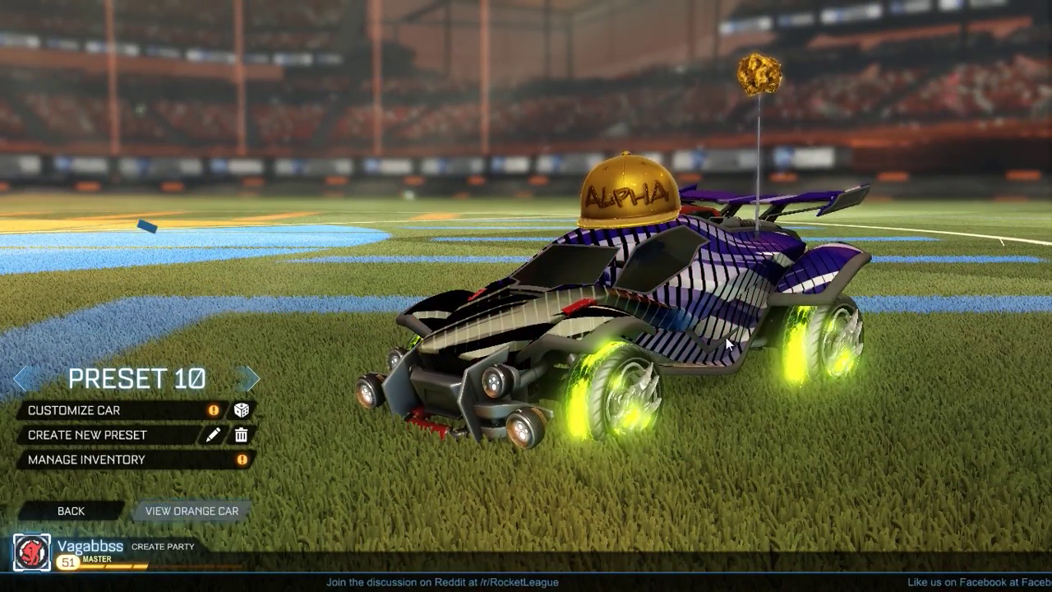
left_click_drag(637, 334, 661, 345)
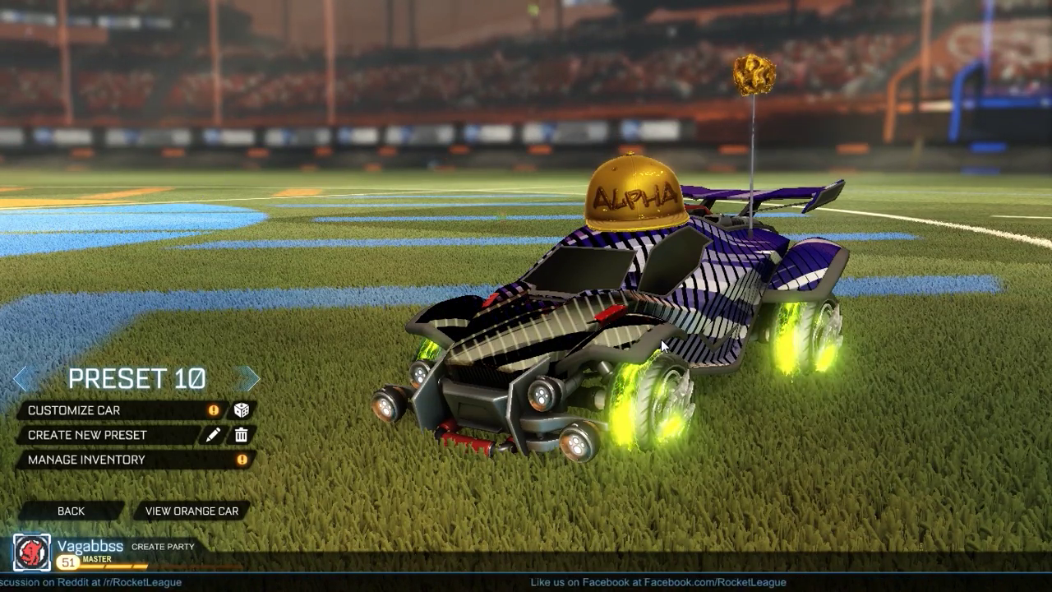
left_click_drag(669, 290, 666, 310)
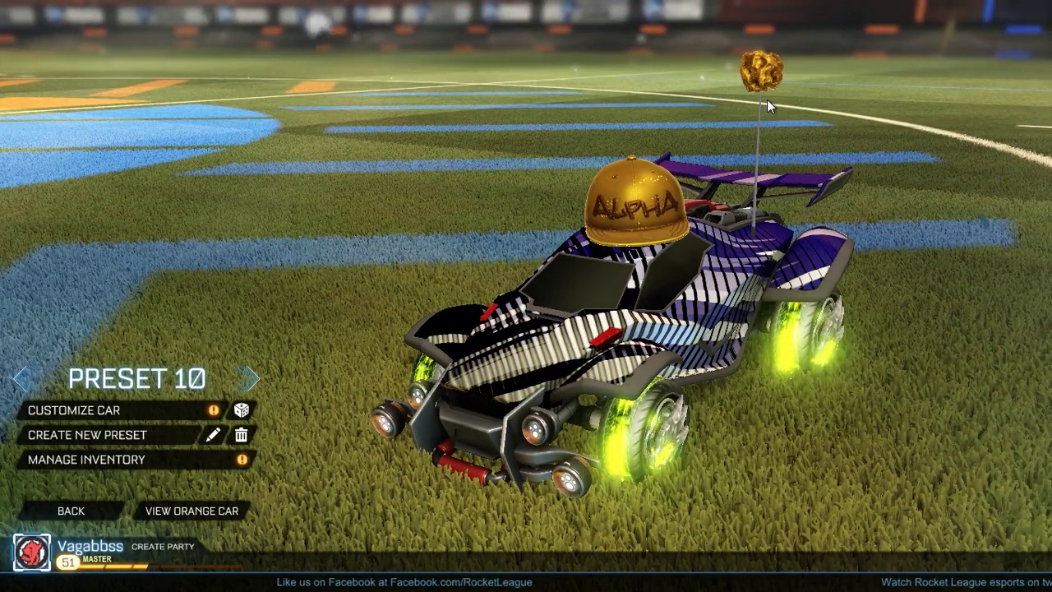
- Change the blue team's primary paint colour to teal in the car customization and return to the main menu
left_click(89, 406)
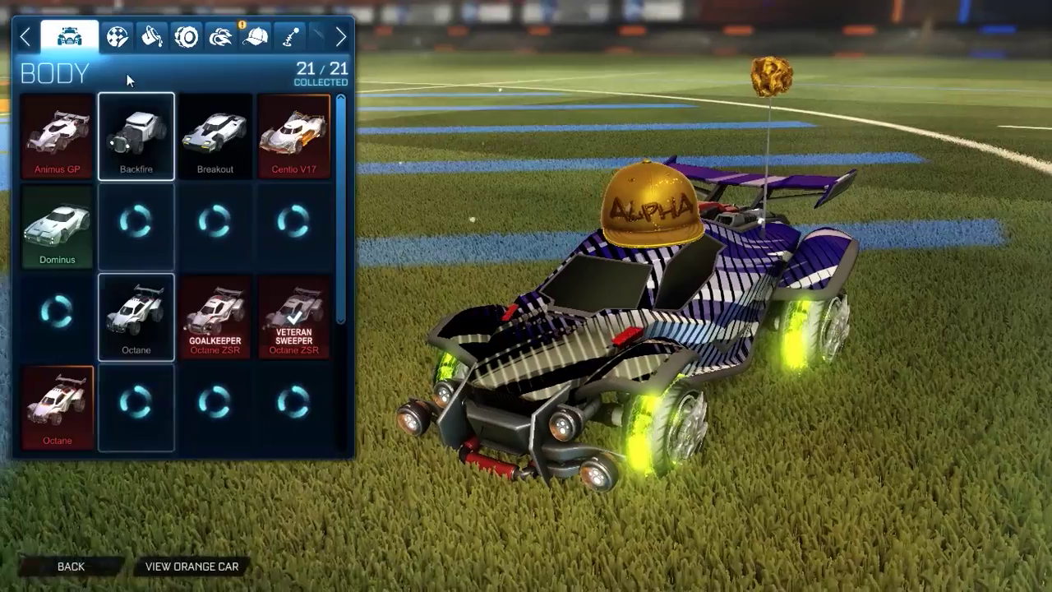
left_click(150, 39)
left_click(131, 129)
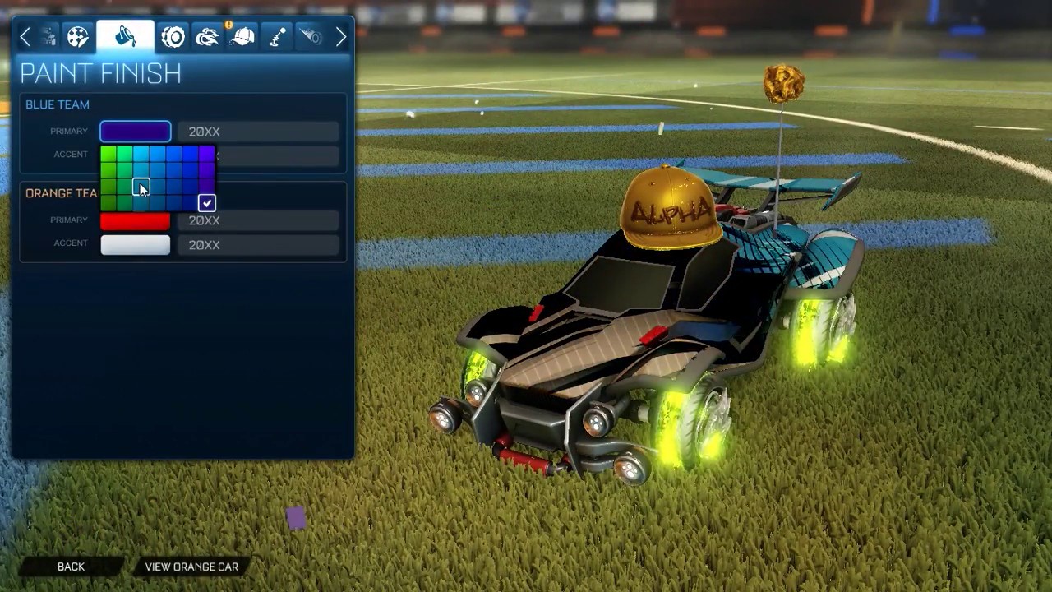
left_click(140, 184)
left_click(71, 566)
left_click(80, 511)
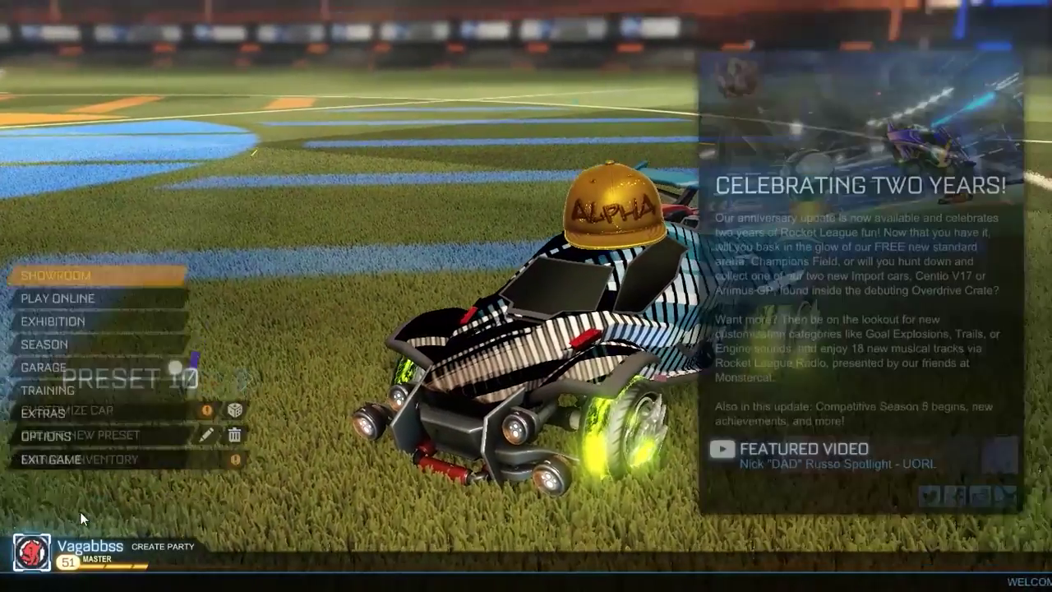
- Start a training session in the Mannfield (Night) arena
left_click(82, 397)
left_click(422, 239)
left_click(453, 381)
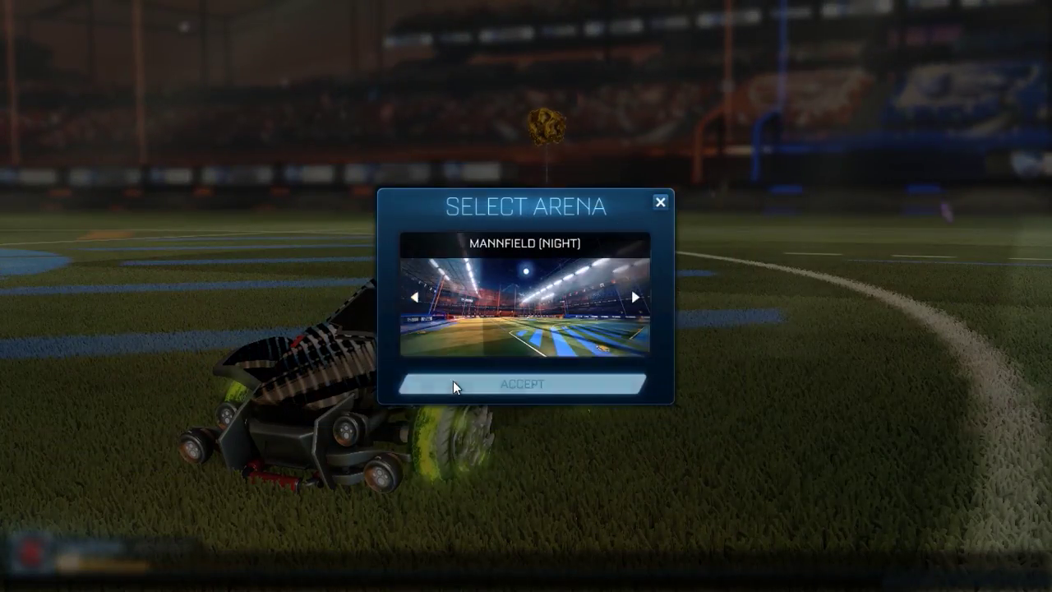
- Drive and score a goal in training to check the swapped boost, trail and goal explosion, and exit to the main menu
key("w")
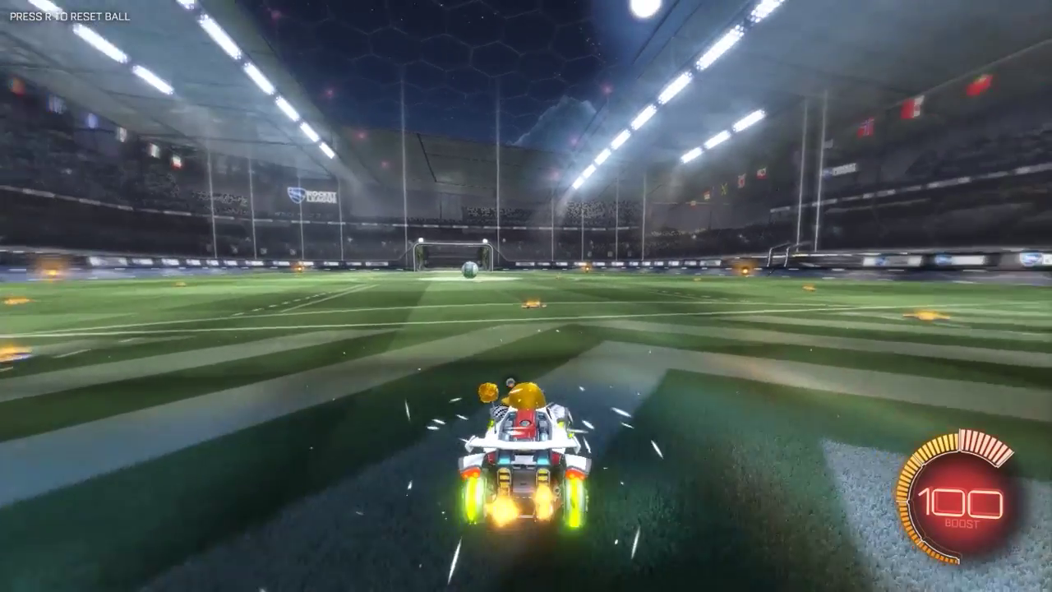
key("a")
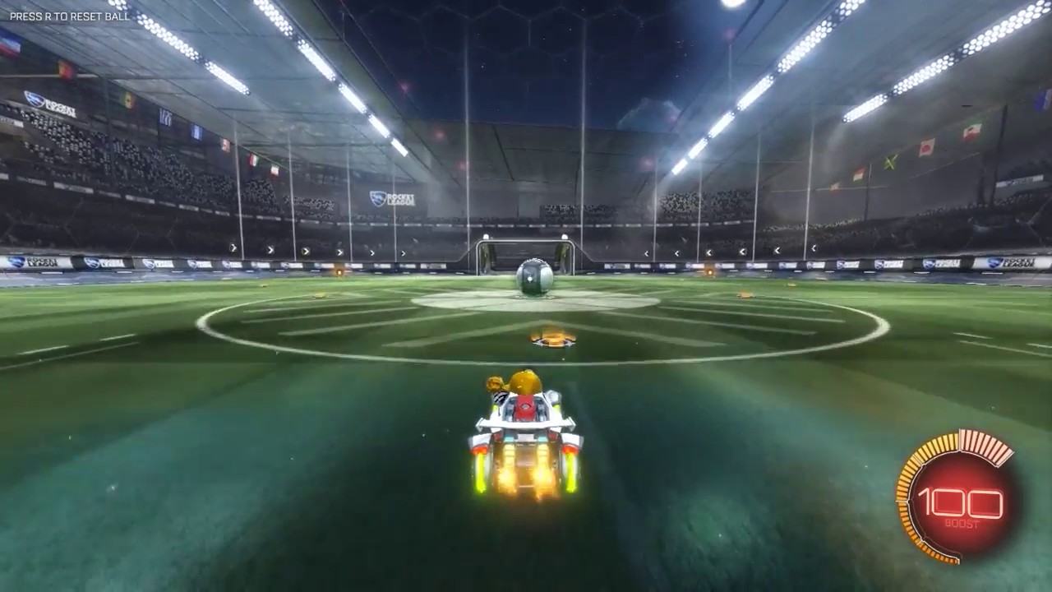
key("w")
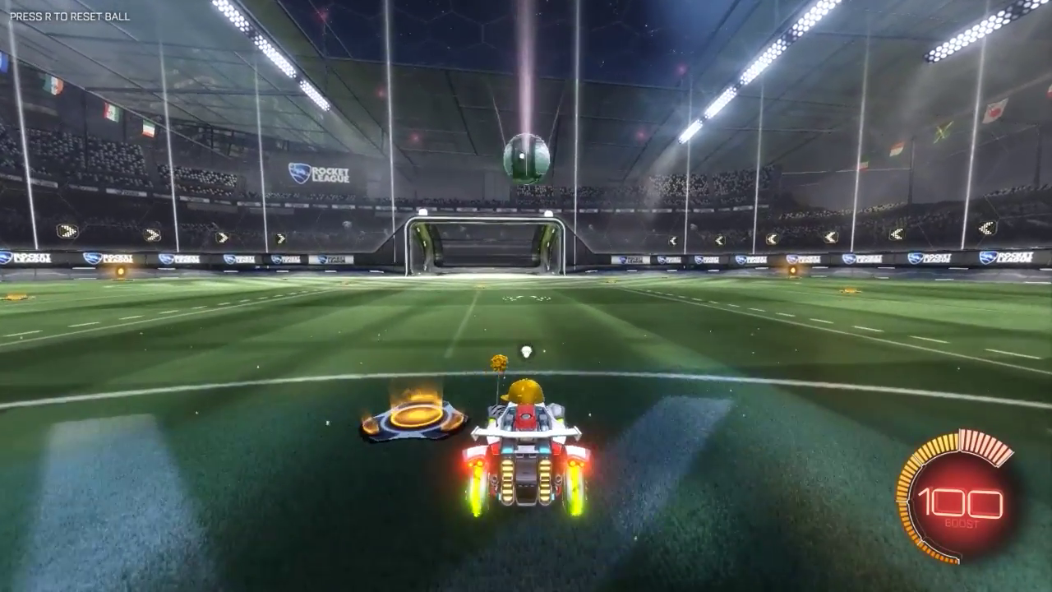
key("w")
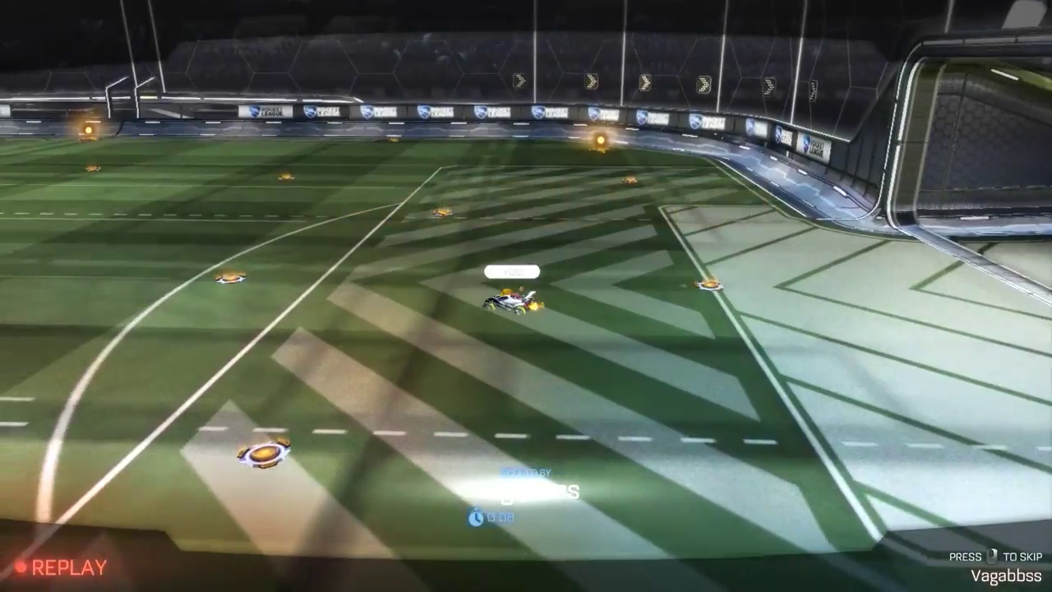
key("w")
key("d")
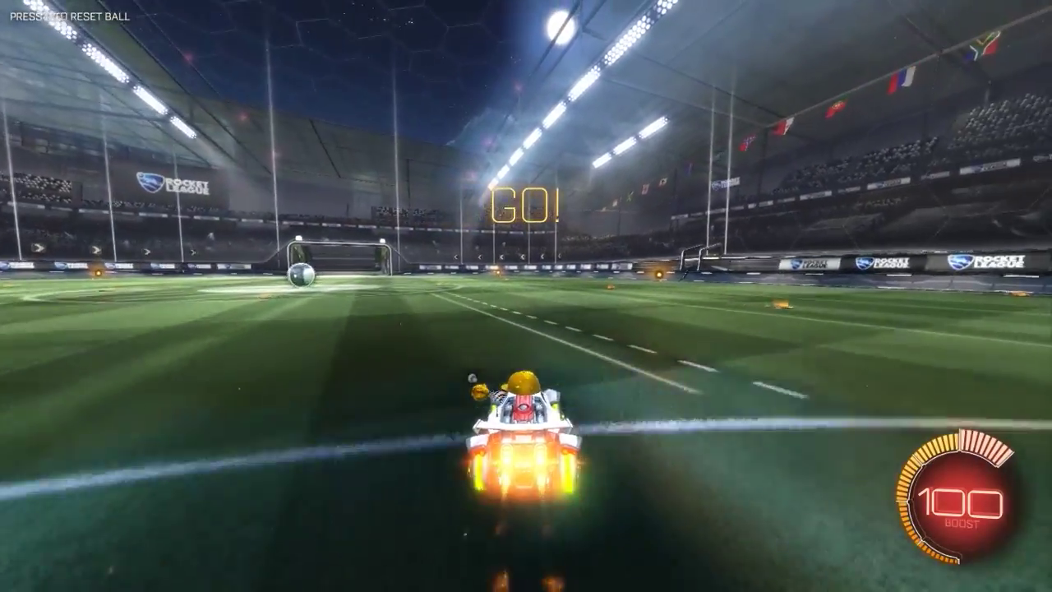
key("d")
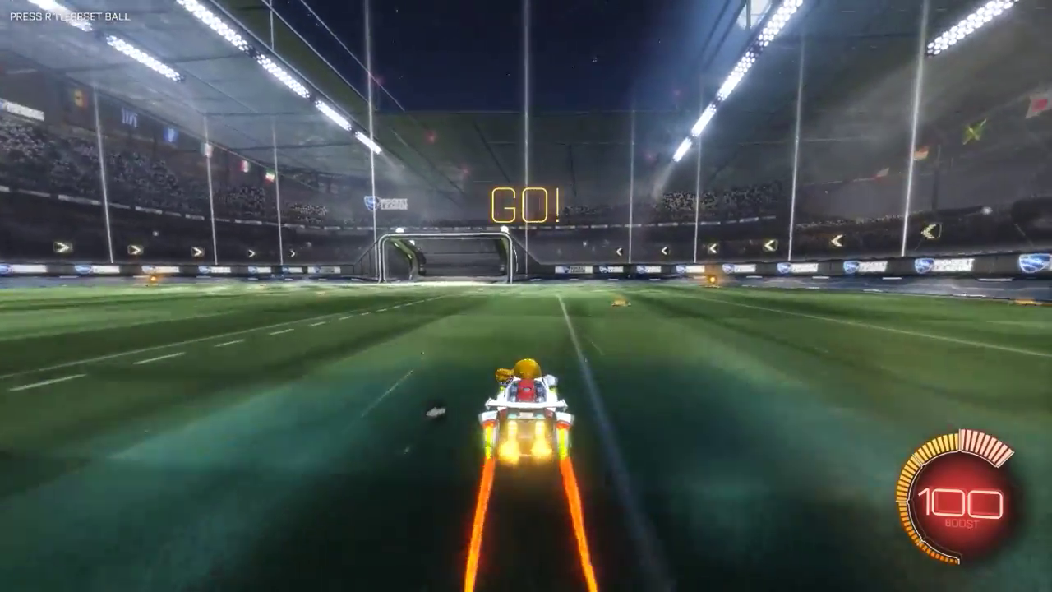
key("a")
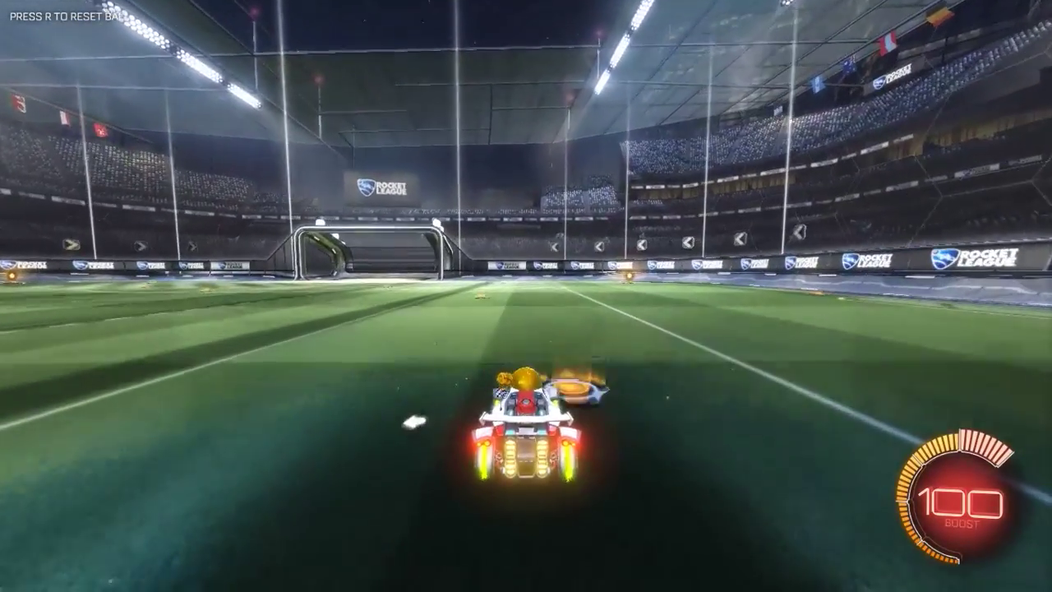
key("Escape")
left_click(447, 355)
left_click(445, 346)
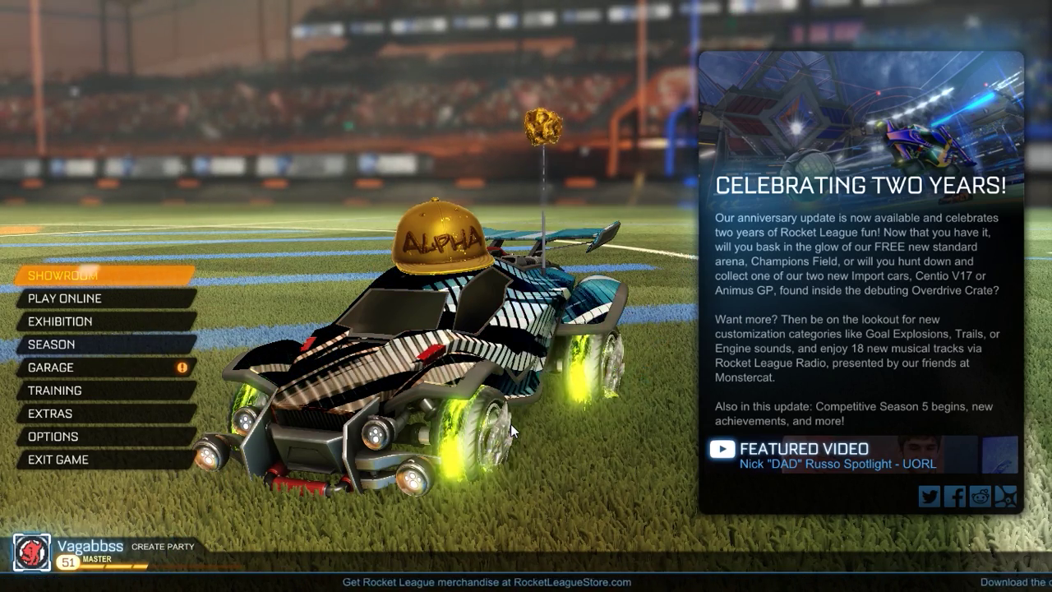
- Switch to AlphaConsole, disable all item swaps, apply the change and stop the completion message from showing again
key("alt+Tab")
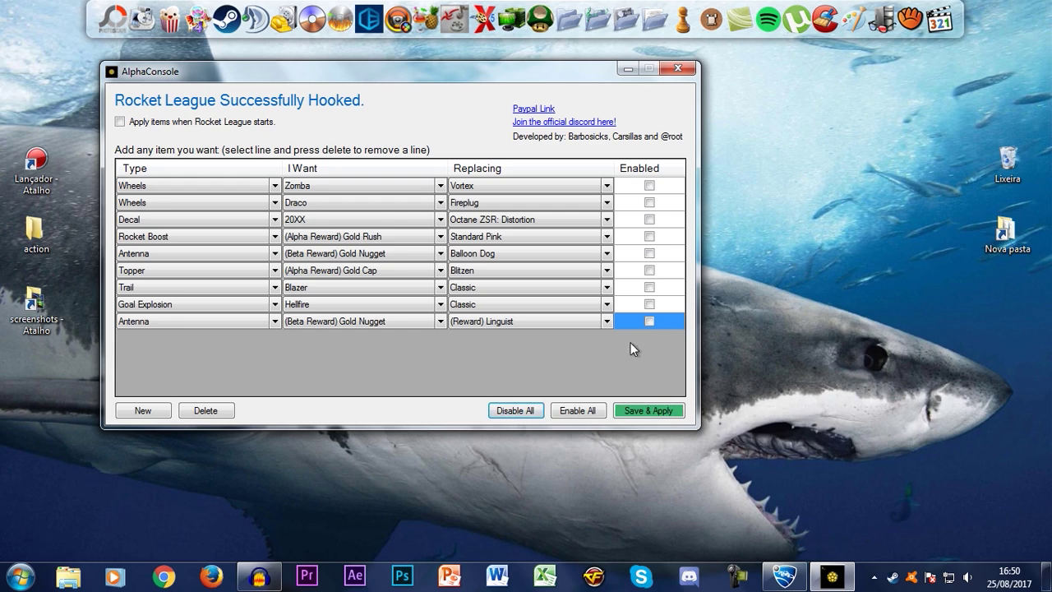
left_click(669, 415)
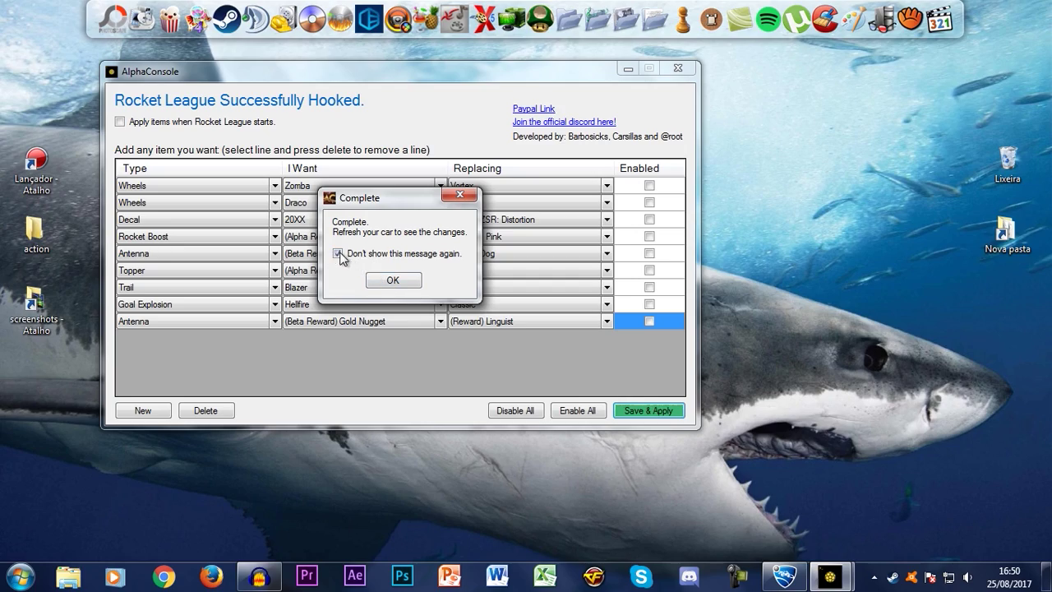
left_click(392, 281)
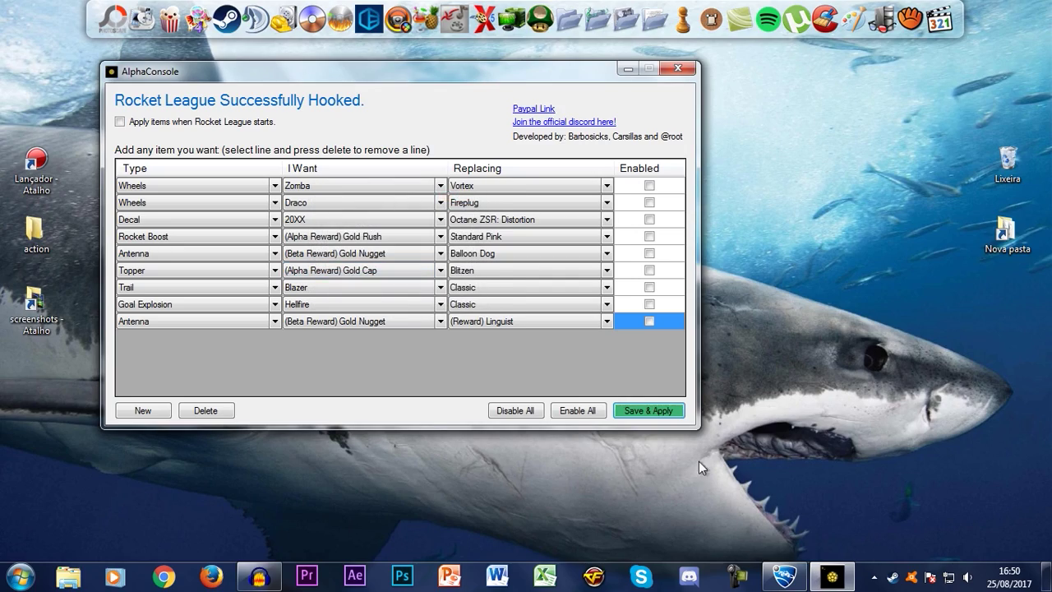
- Switch to Rocket League, refresh the car by viewing the orange version in the garage, and return to the main menu
left_click(786, 576)
left_click(78, 367)
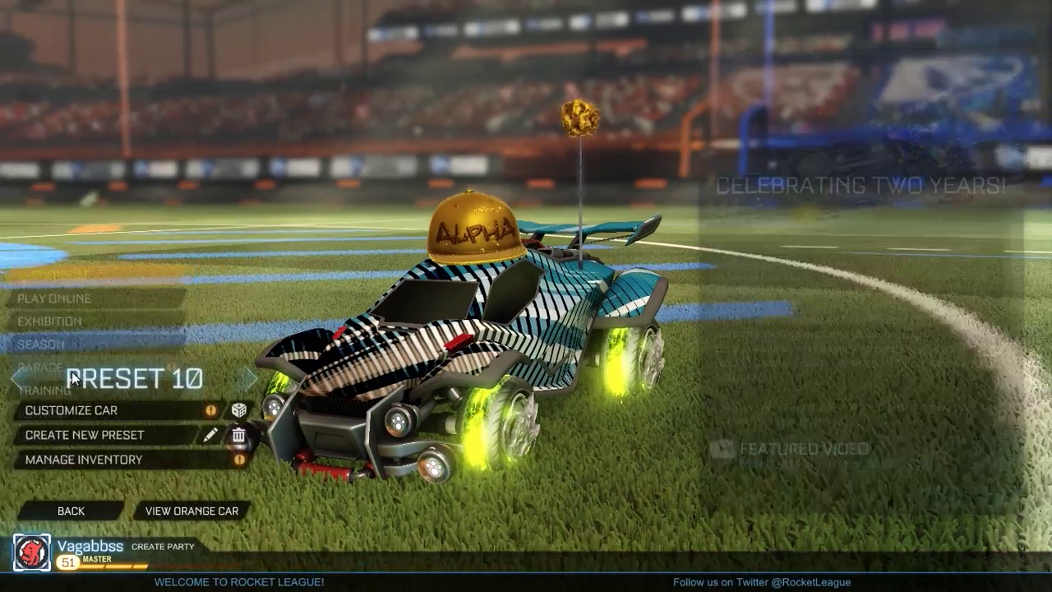
left_click(224, 516)
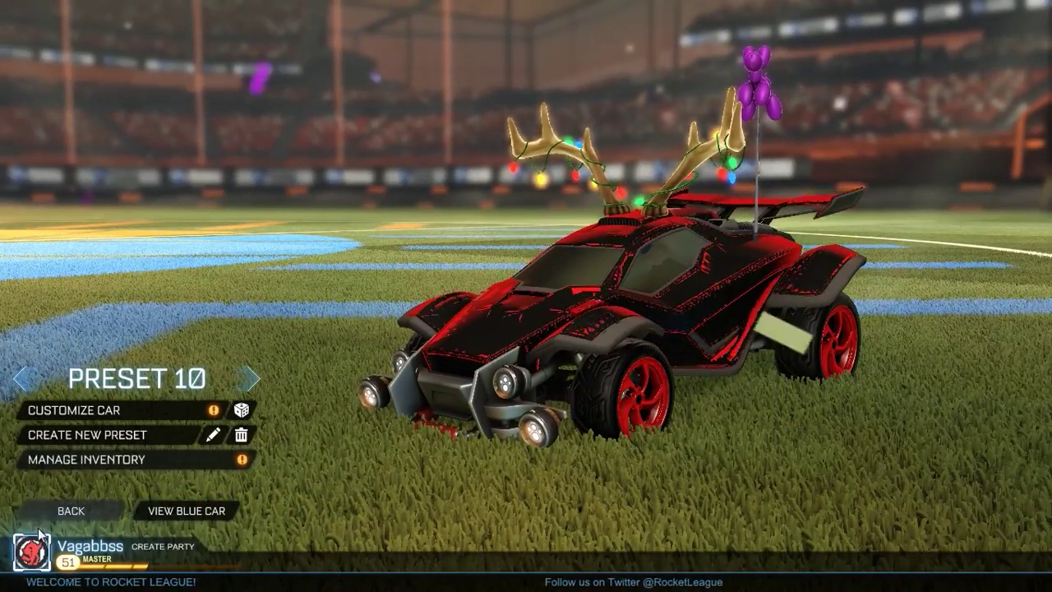
left_click(75, 510)
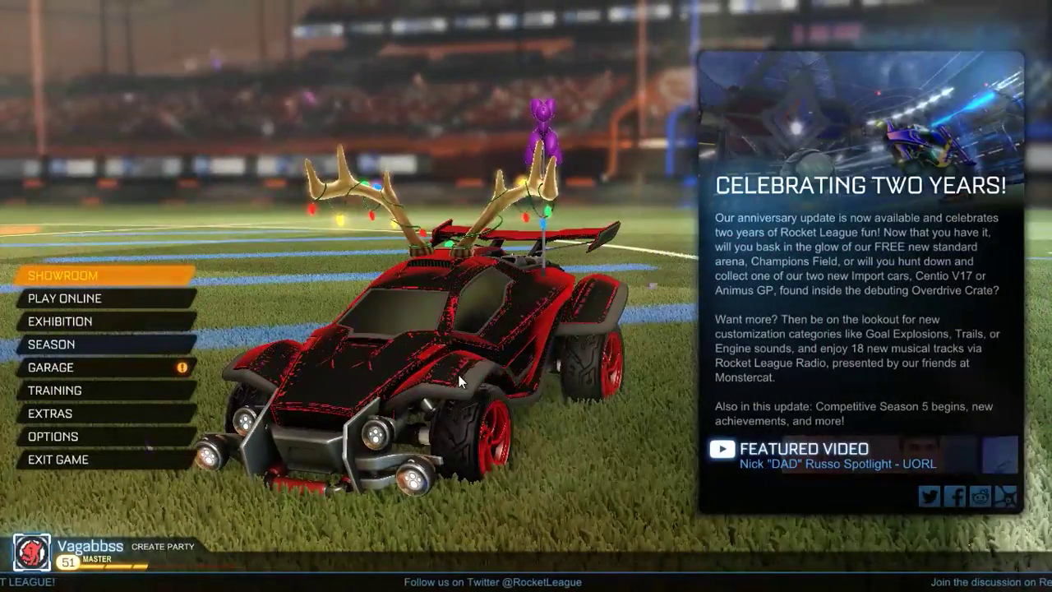
- Equip the blue painted Vortex wheels on the orange car in the car customization and return to the main menu
left_click(156, 366)
left_click(126, 412)
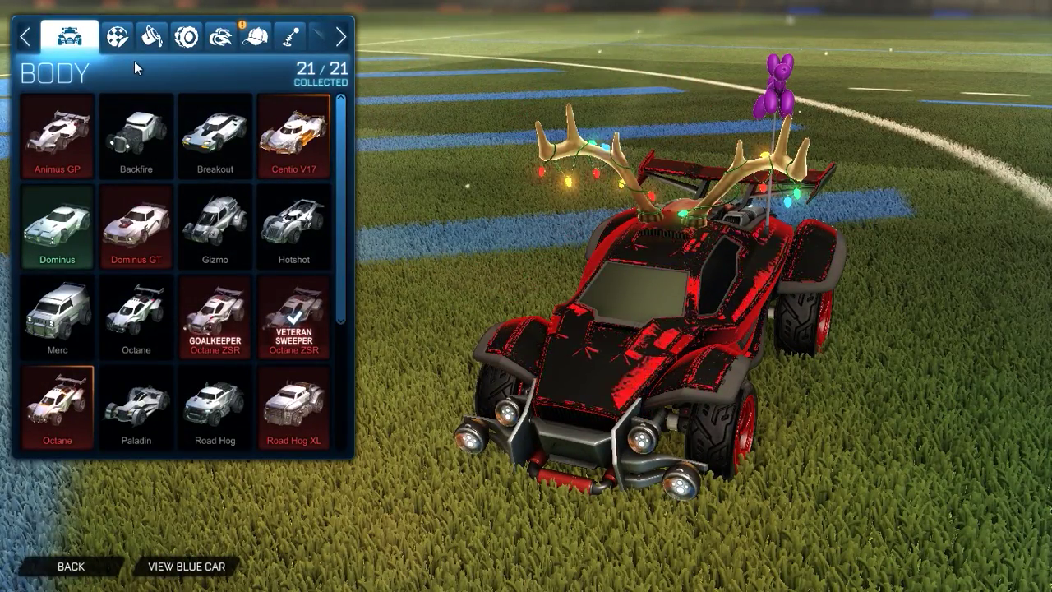
key("e")
key("e")
key("e")
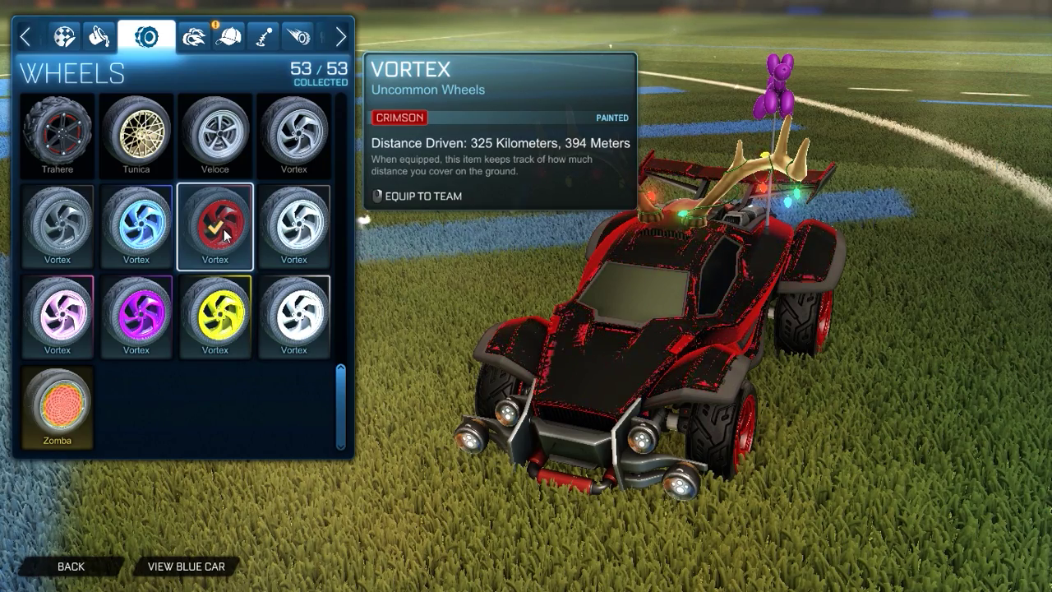
left_click_drag(814, 377, 771, 366)
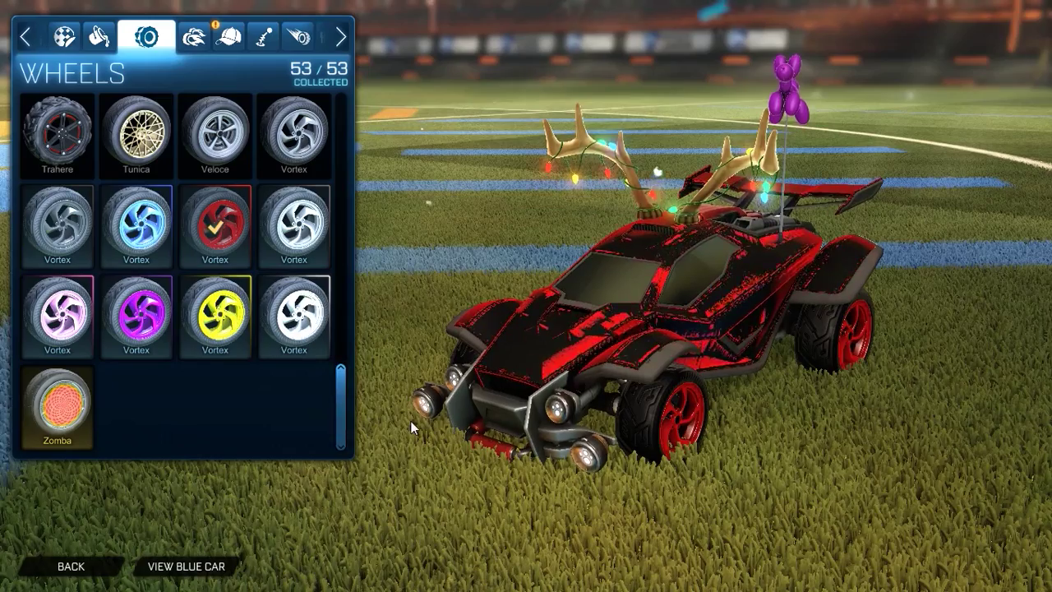
left_click(137, 226)
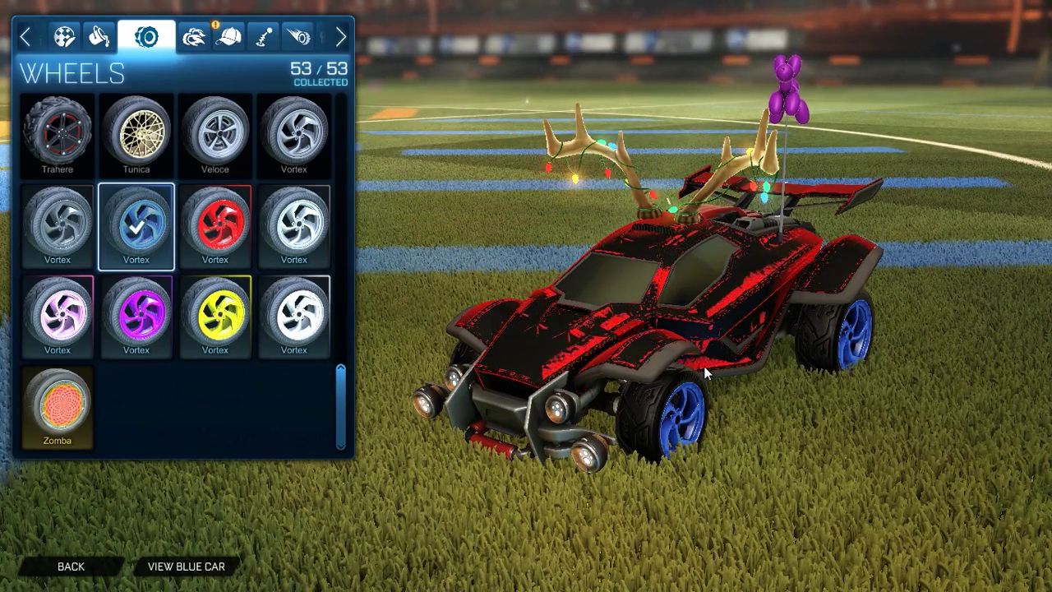
left_click(114, 563)
left_click(105, 516)
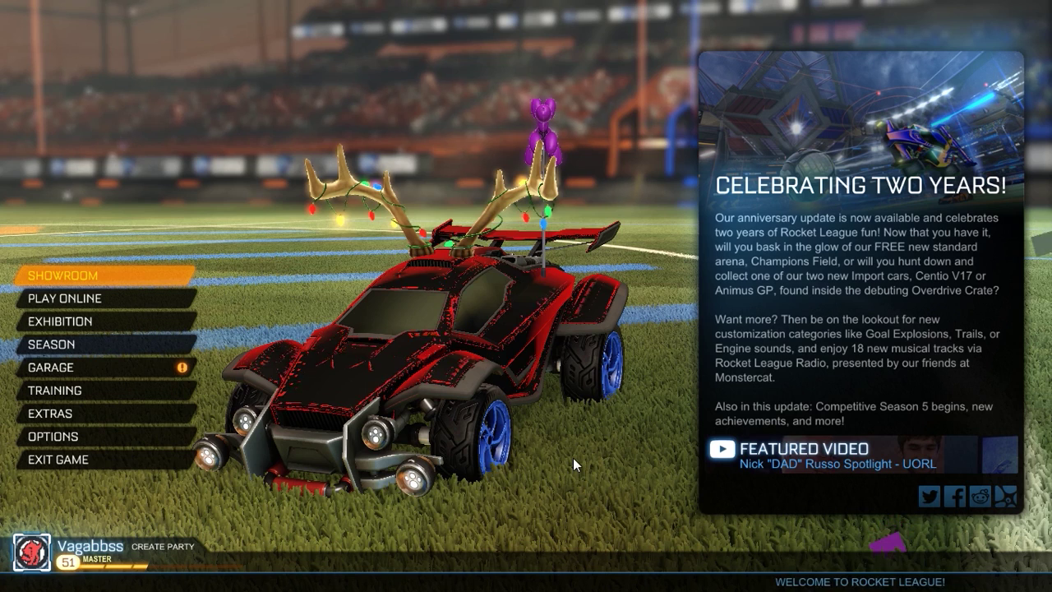
- Switch to AlphaConsole and delete every item swap from the list
key("alt+Tab")
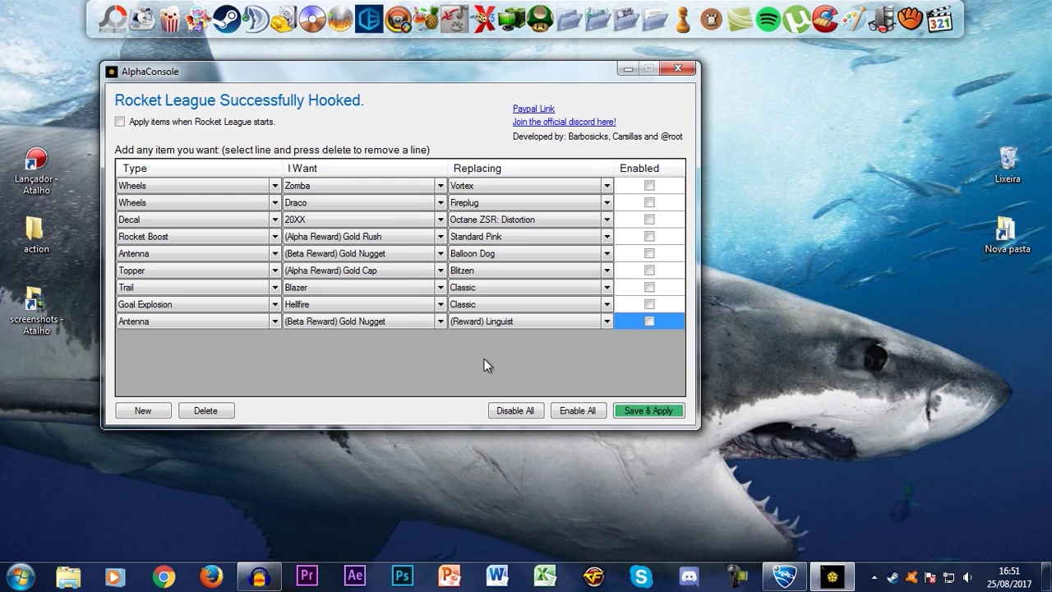
double_click(205, 410)
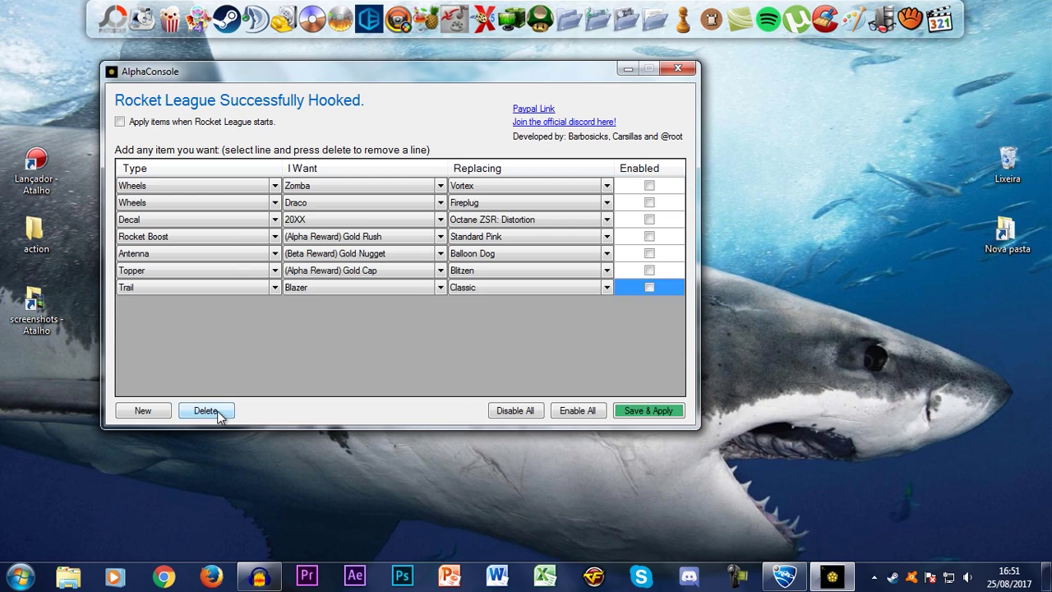
triple_click(205, 410)
double_click(205, 410)
double_click(205, 410)
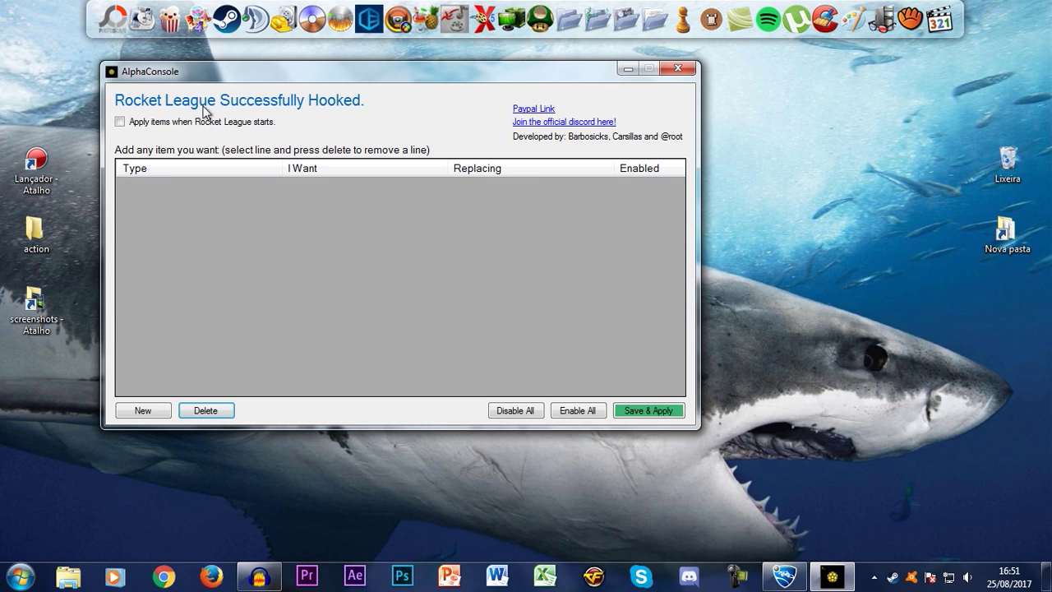
- Add a Paint Color swap with Titanium White replacing Cobalt
left_click(134, 402)
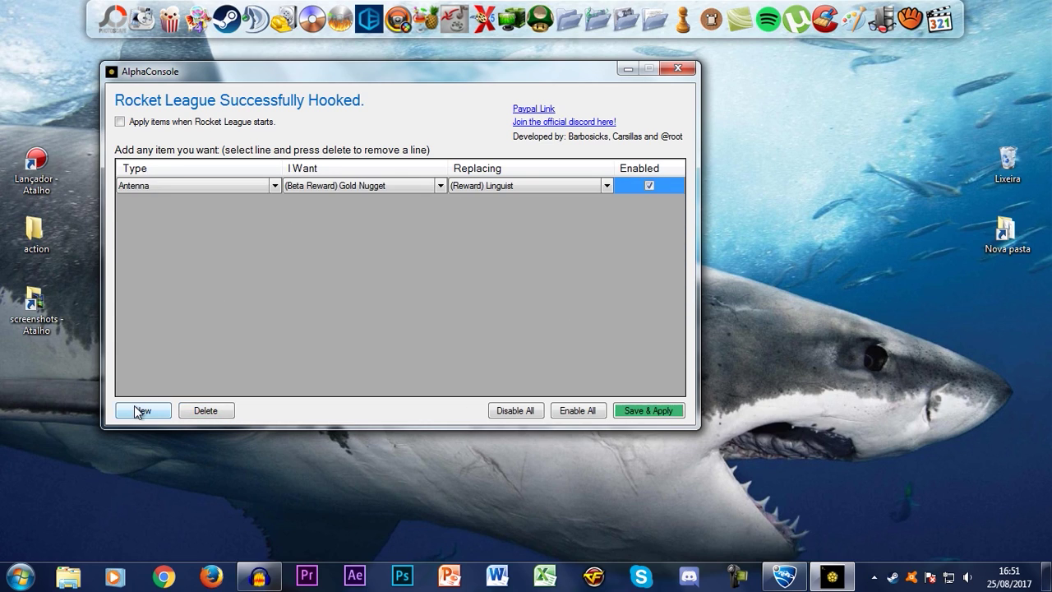
left_click(210, 182)
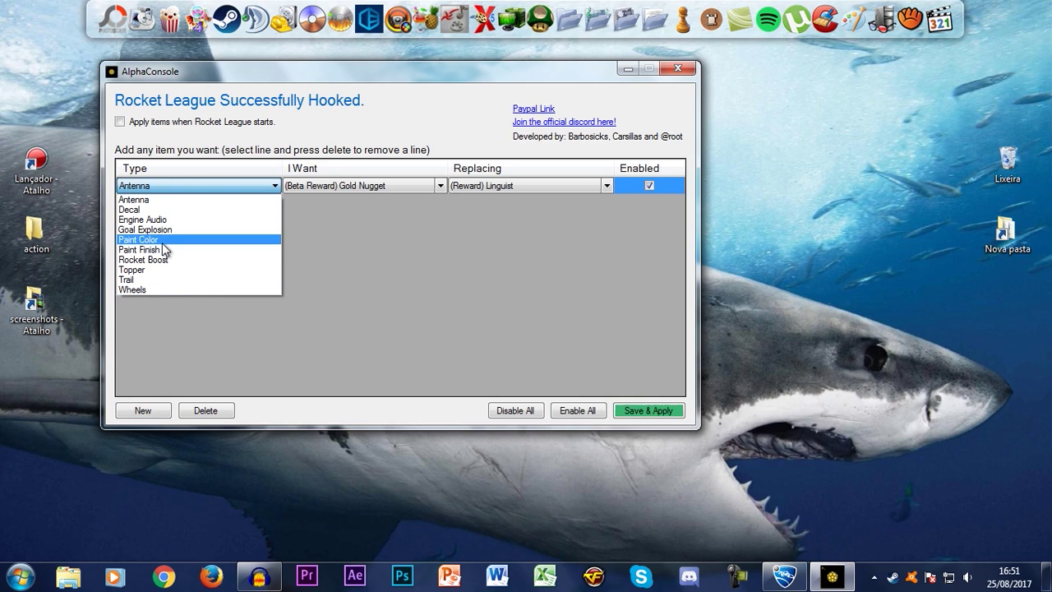
left_click(162, 240)
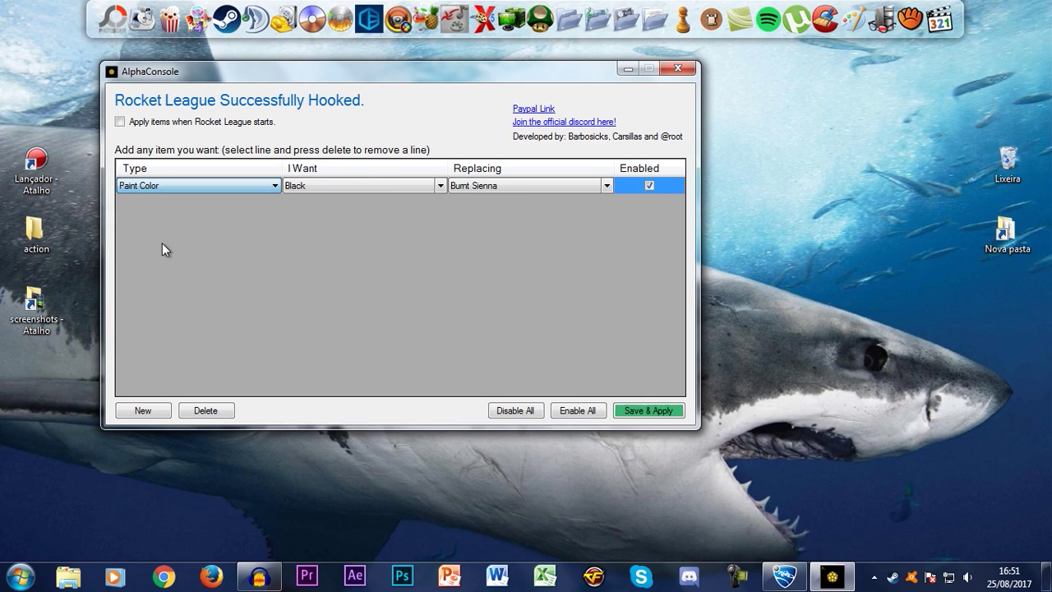
left_click(390, 186)
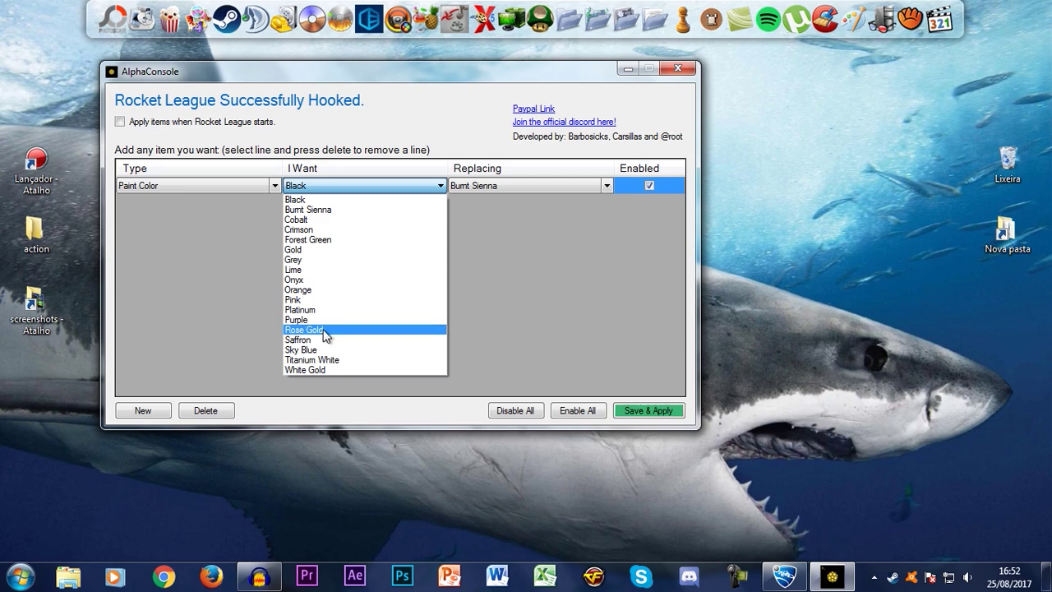
left_click(331, 360)
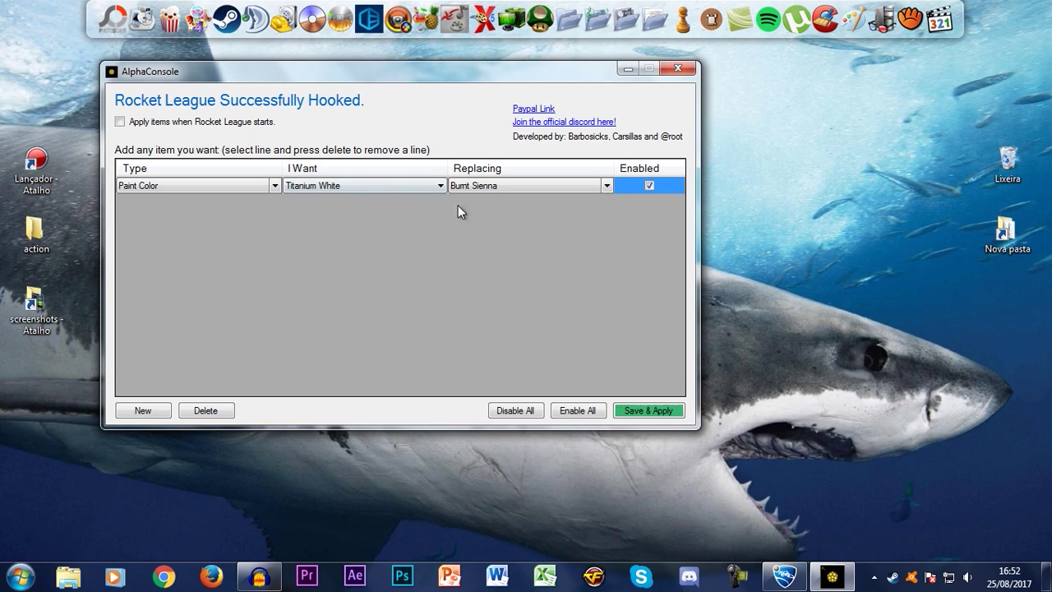
left_click(543, 190)
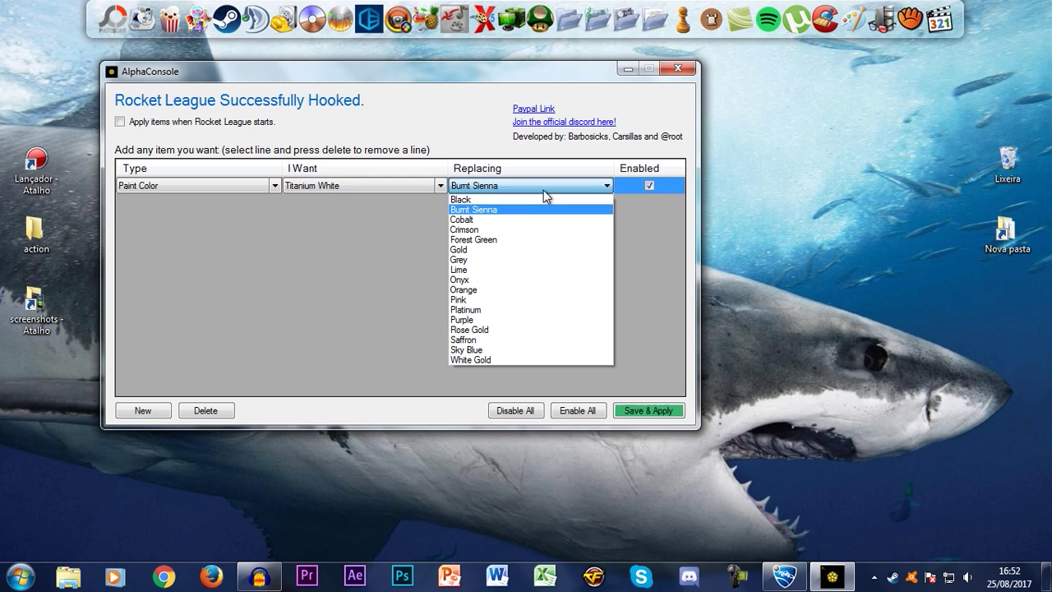
left_click(491, 219)
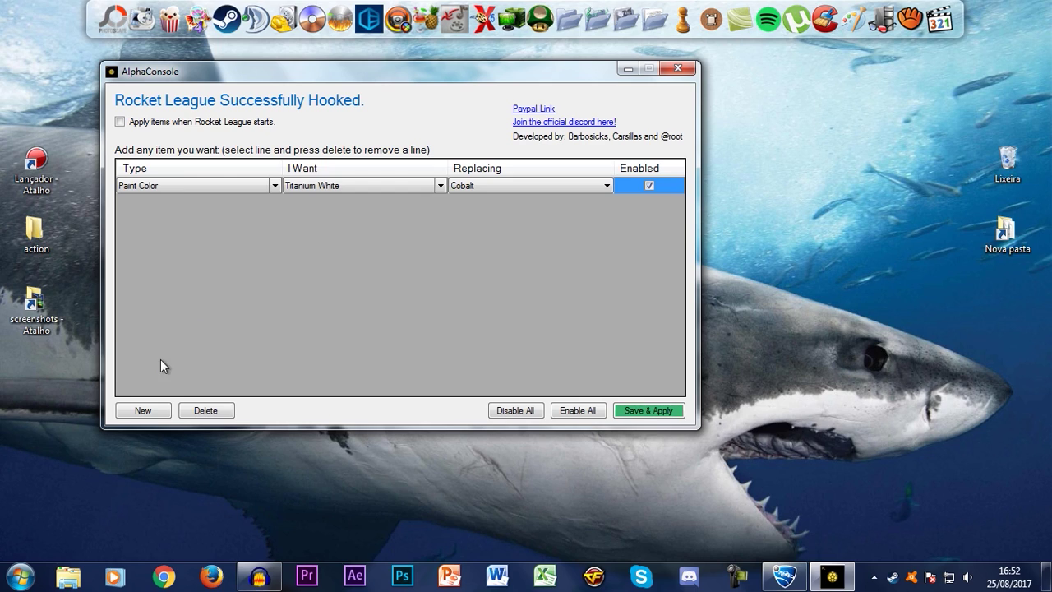
- Add a second swap of type Wheels, with Zomba replacing Vortex
left_click(135, 411)
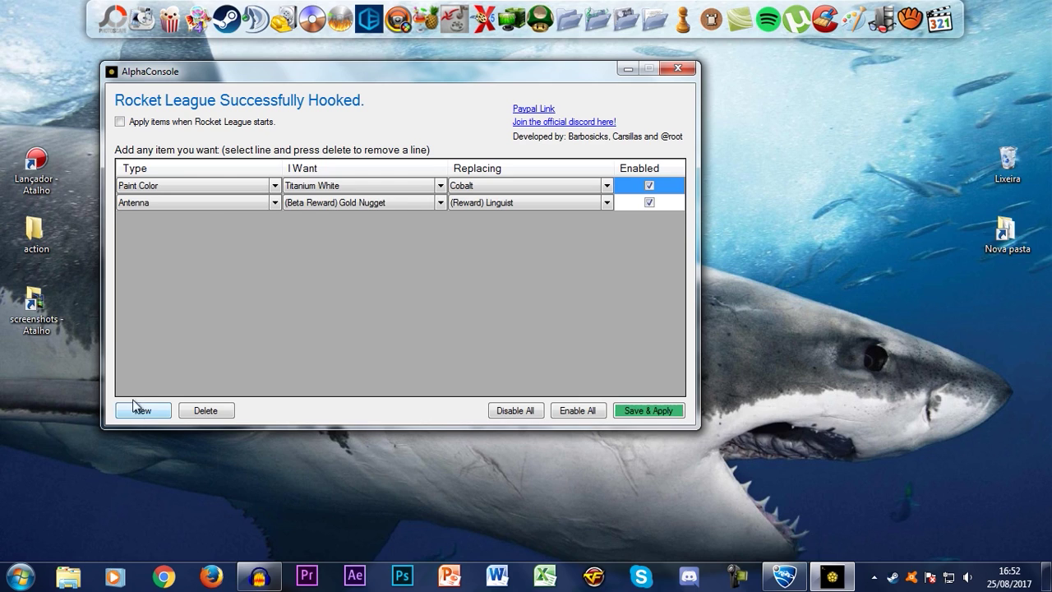
left_click(197, 202)
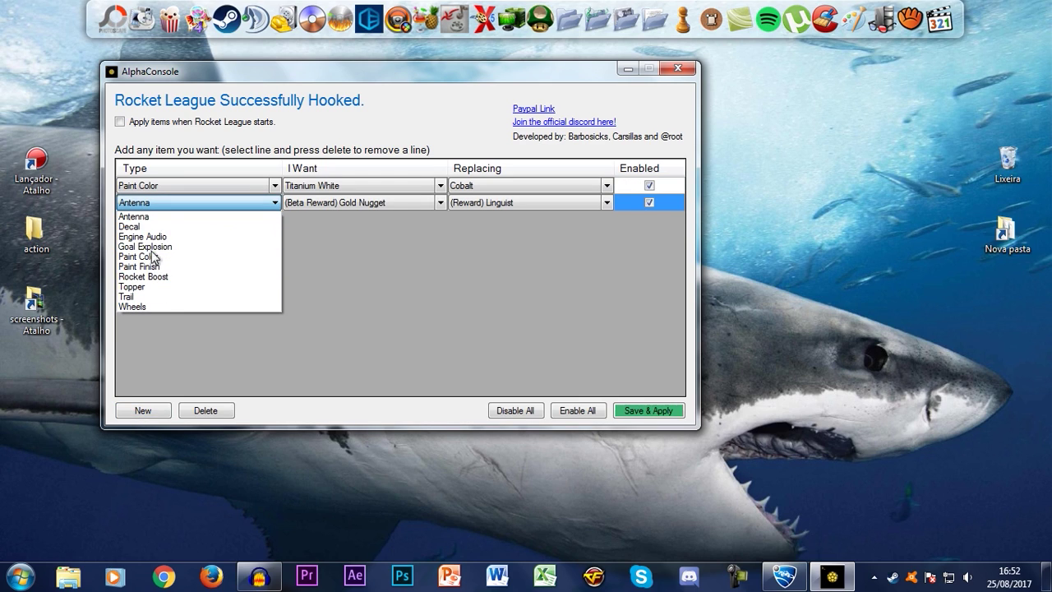
left_click(158, 307)
left_click(364, 203)
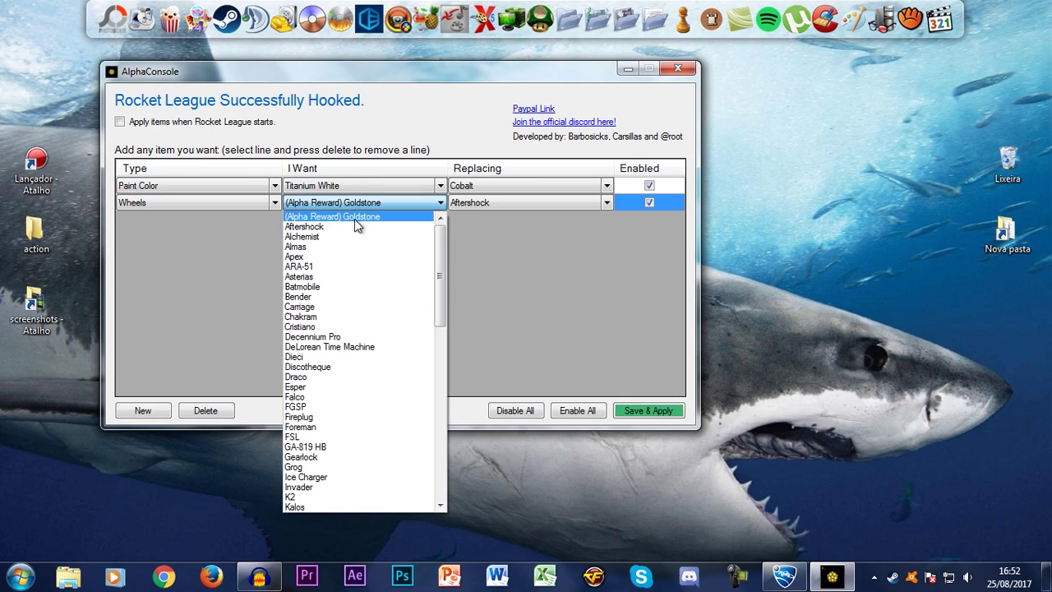
left_click_drag(434, 283, 448, 465)
left_click(342, 497)
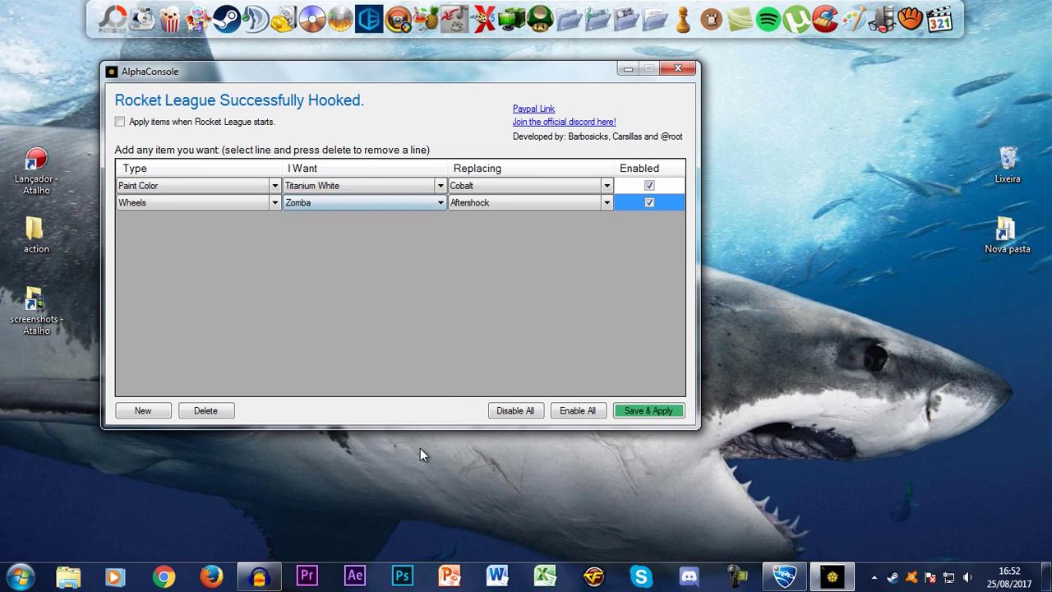
left_click(526, 204)
left_click_drag(604, 310, 607, 484)
left_click(509, 460)
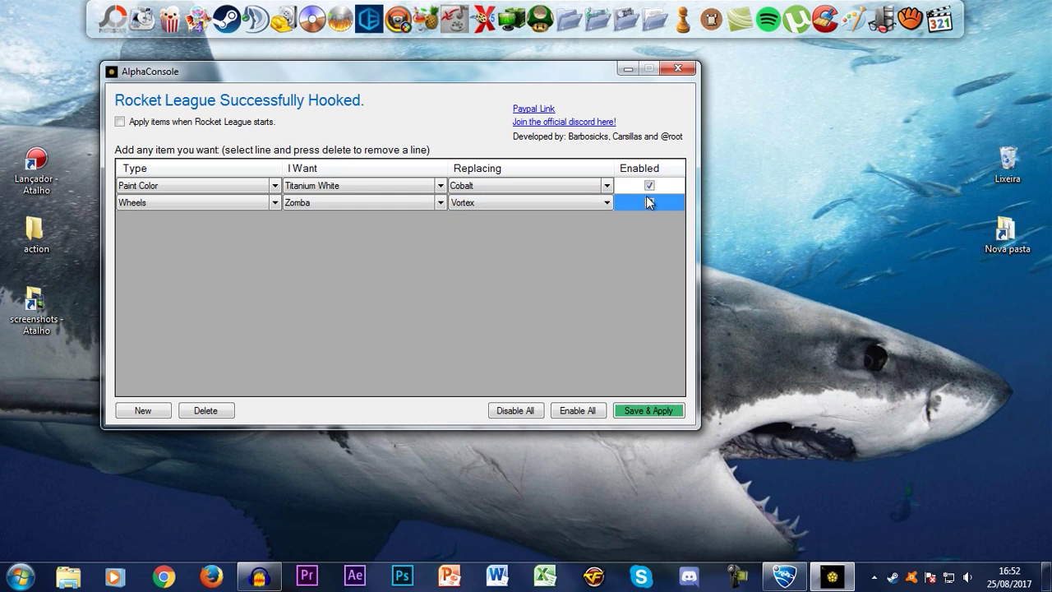
- Save and apply the swaps, and switch between Rocket League and AlphaConsole to check the car's wheels
left_click(640, 416)
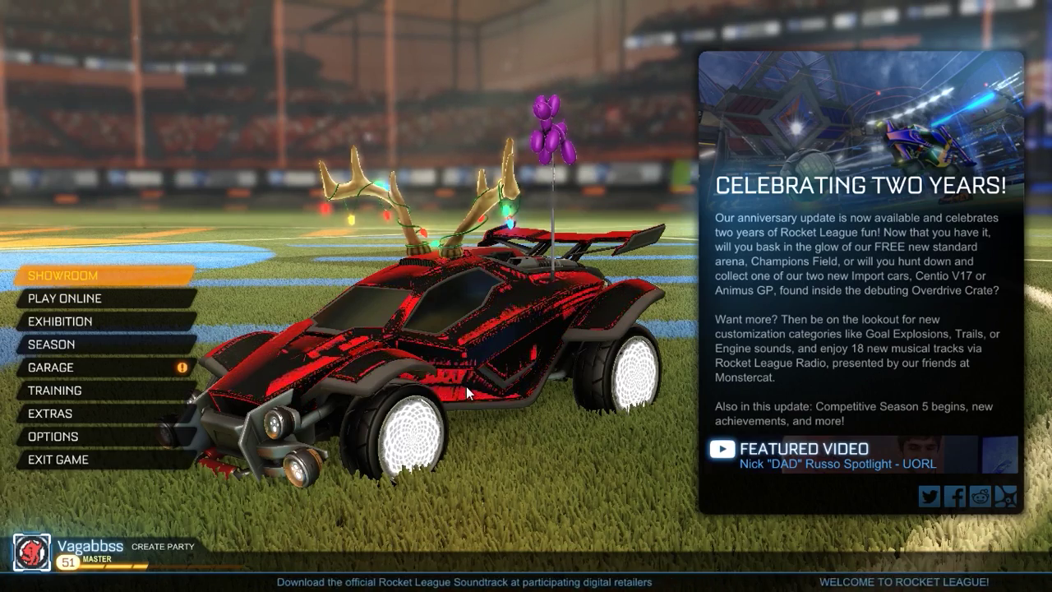
key("alt+Tab")
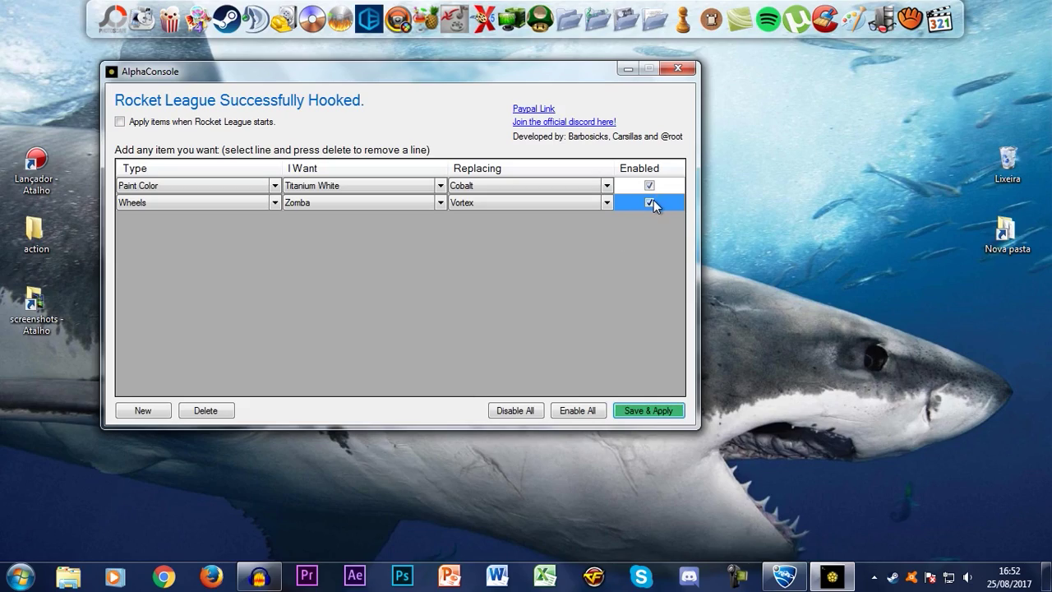
key("alt+Tab")
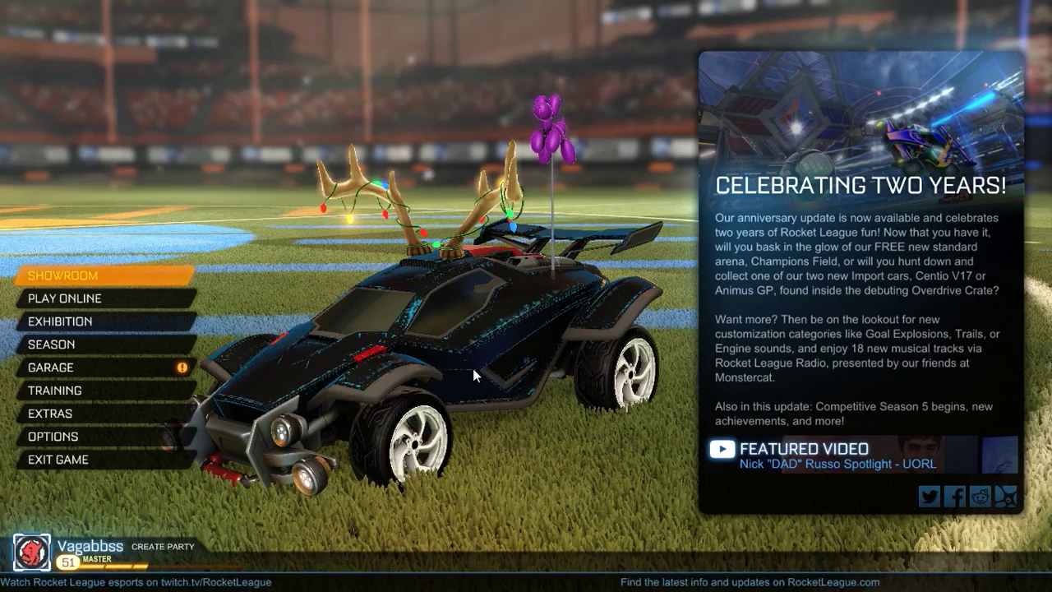